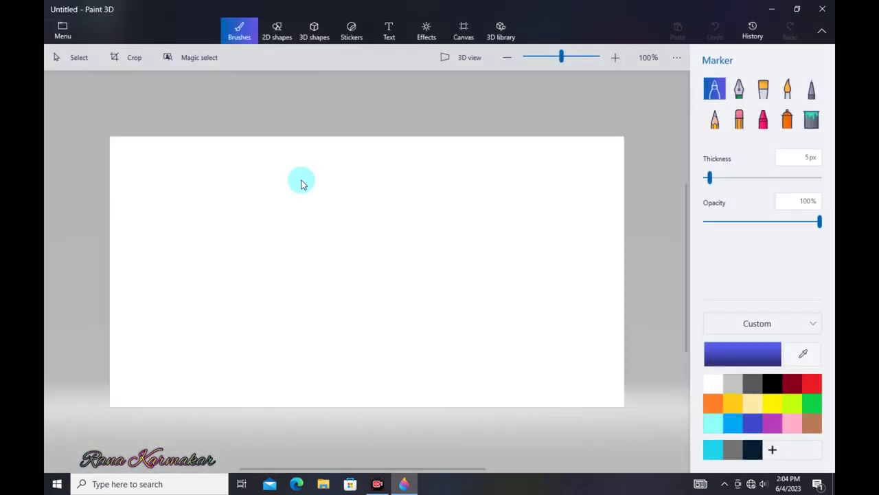
- Resize the canvas to 1440 px wide and 900 px high
click(464, 31)
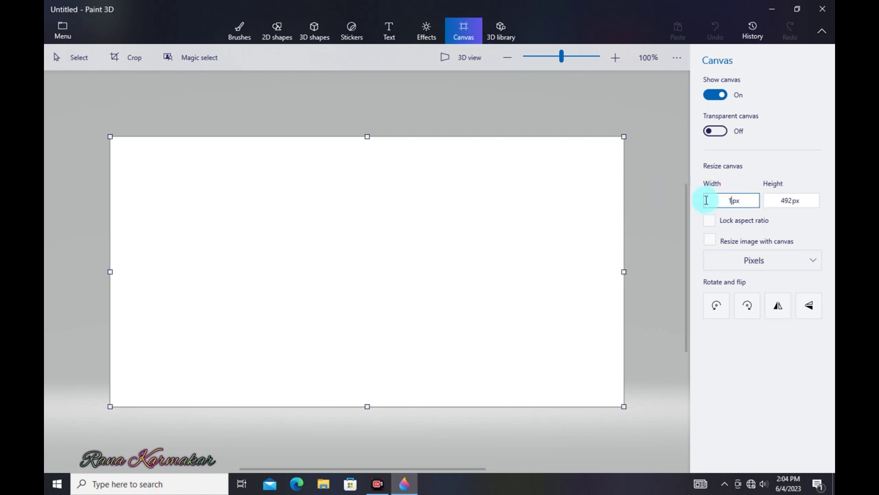
text(0)
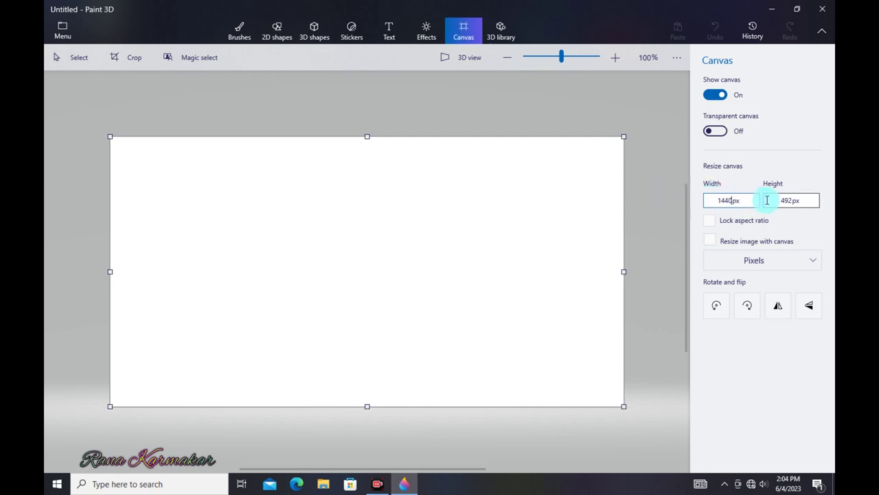
click(768, 200)
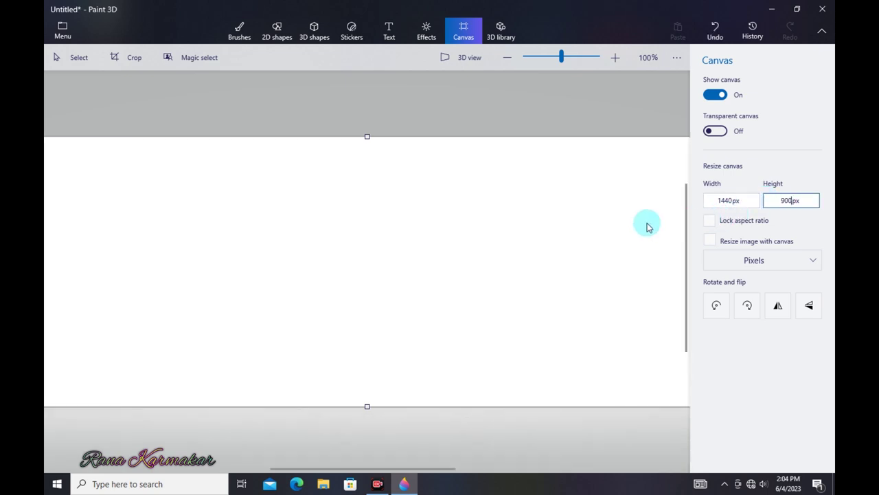
click(552, 236)
scroll(362, 248, down, 1)
- Spray light cyan over the whole canvas as the sky, using the spray can at 260 px thickness
click(239, 31)
click(711, 426)
click(787, 119)
drag(722, 178, 803, 182)
mouse_move(548, 104)
mouse_down()
mouse_move(351, 130)
mouse_move(483, 97)
mouse_move(436, 145)
mouse_move(75, 185)
mouse_move(351, 212)
mouse_move(320, 249)
mouse_move(631, 245)
mouse_move(261, 291)
mouse_move(114, 236)
mouse_move(380, 249)
mouse_move(658, 141)
mouse_move(126, 332)
mouse_move(433, 416)
mouse_move(614, 382)
mouse_move(484, 412)
mouse_move(157, 132)
mouse_up()
- Spray soft darker teal clouds over the upper and middle sky with the spray can at 7% opacity
click(732, 352)
drag(398, 150, 399, 181)
click(382, 353)
drag(733, 222, 713, 222)
mouse_move(386, 92)
mouse_down()
mouse_move(69, 172)
mouse_move(314, 89)
mouse_move(647, 164)
mouse_up()
mouse_move(263, 121)
mouse_down()
mouse_move(125, 89)
mouse_move(344, 151)
mouse_move(241, 141)
mouse_up()
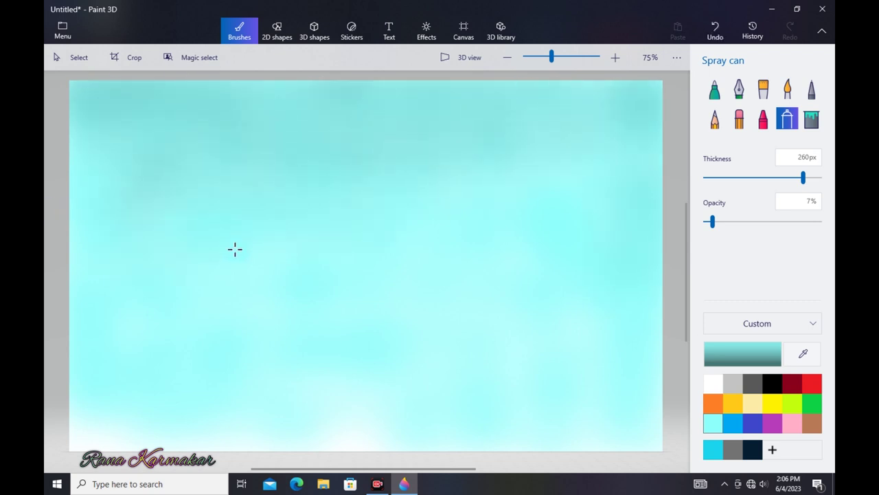
mouse_move(309, 269)
mouse_down()
mouse_move(75, 197)
mouse_move(201, 142)
mouse_up()
- Draw a solid orange circle near the centre of the canvas as the sun
click(277, 31)
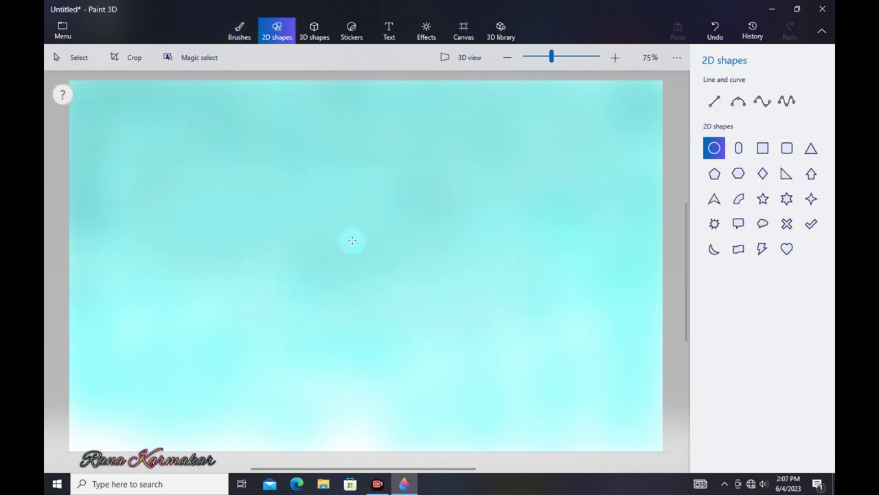
drag(329, 230, 397, 303)
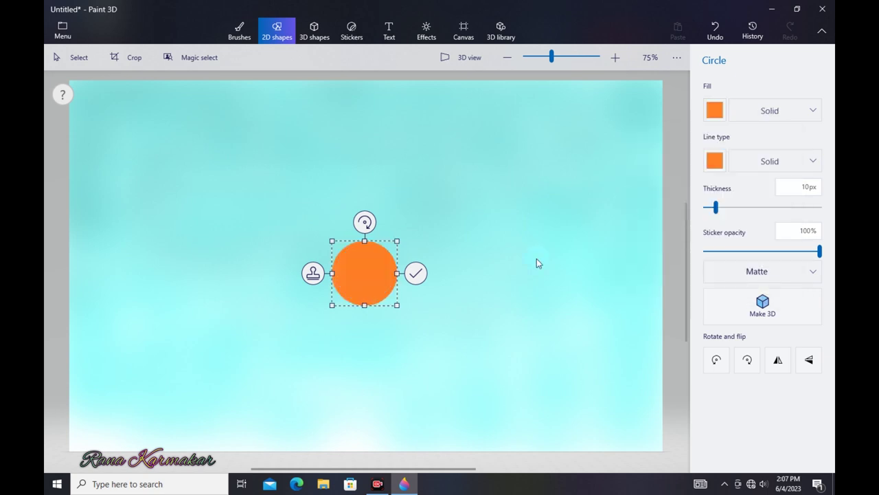
click(487, 110)
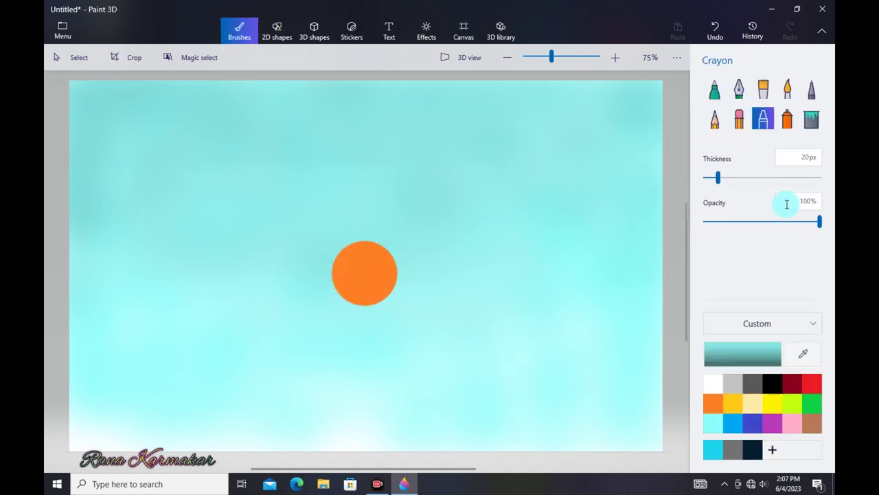
- Shade the sun with a light orange (faa76e) crayon at 25 px thickness and 12% opacity
drag(820, 221, 723, 225)
drag(718, 178, 727, 180)
drag(723, 221, 718, 221)
click(713, 403)
click(729, 354)
drag(461, 151, 416, 150)
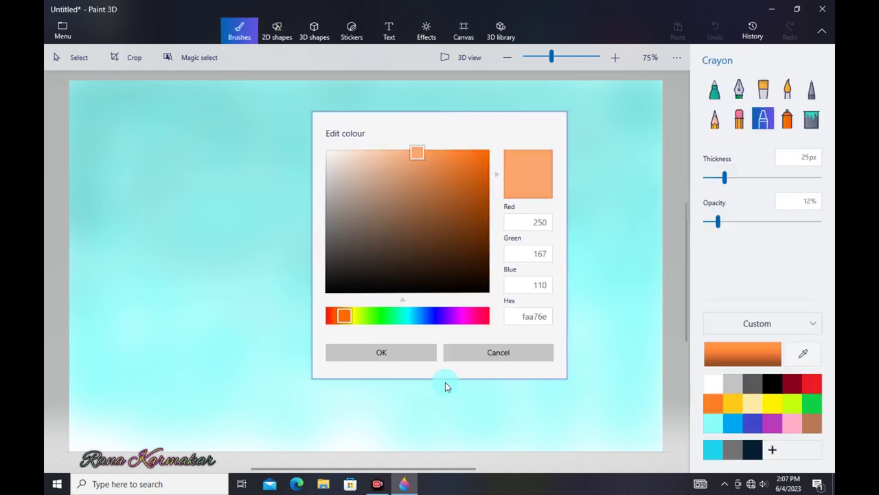
click(382, 353)
mouse_move(381, 270)
mouse_down()
mouse_move(358, 261)
mouse_move(343, 276)
mouse_up()
mouse_move(343, 277)
mouse_down()
mouse_move(371, 247)
mouse_move(386, 265)
mouse_move(376, 268)
mouse_move(366, 249)
mouse_move(384, 288)
mouse_up()
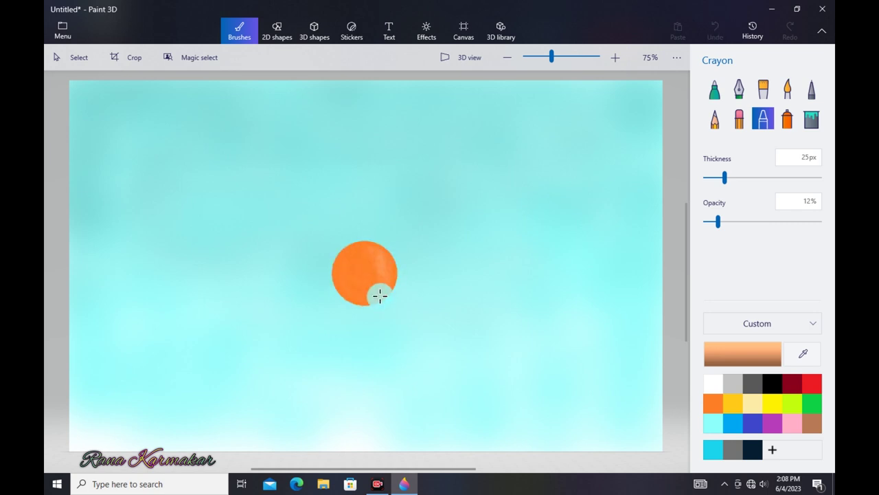
- Outline a mountain range across the full canvas width with a dark teal marker, 3 px thick, passing the sun's lower edge
click(715, 89)
drag(715, 178, 708, 178)
click(722, 352)
click(382, 353)
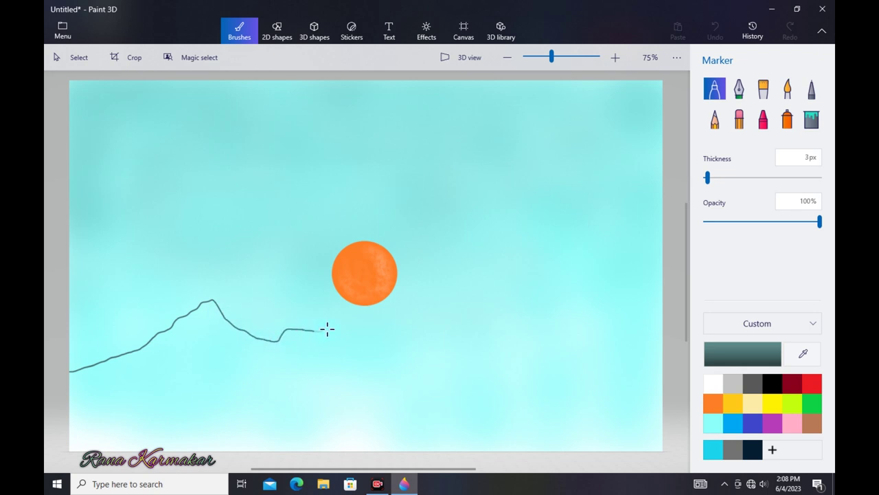
drag(574, 326, 666, 260)
- Fill the mountains below the outline in dark teal with the marker, using 9 px and mainly 22 px thickness
click(715, 178)
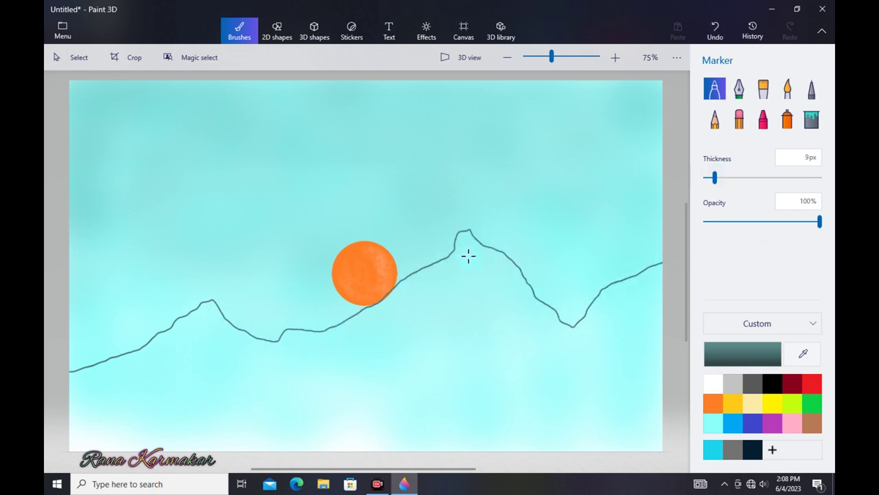
mouse_move(465, 235)
mouse_down()
mouse_move(319, 339)
mouse_move(281, 341)
mouse_move(305, 335)
mouse_up()
click(730, 177)
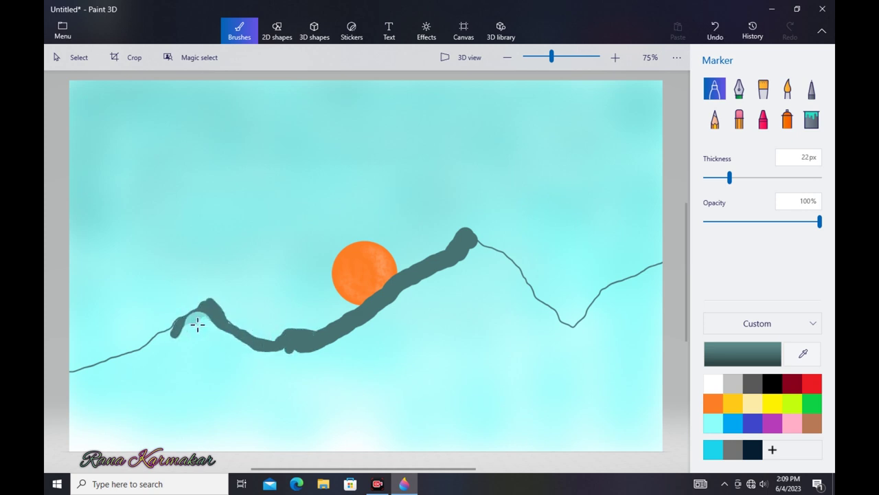
mouse_move(97, 366)
mouse_down()
mouse_move(186, 323)
mouse_move(181, 350)
mouse_move(366, 346)
mouse_up()
drag(476, 252, 486, 252)
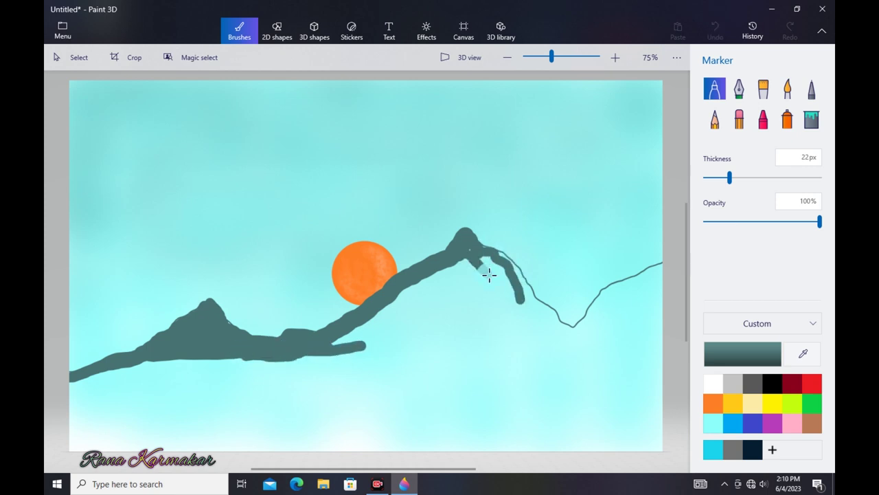
mouse_move(564, 318)
mouse_down()
mouse_move(633, 280)
mouse_move(626, 278)
mouse_move(565, 328)
mouse_move(662, 275)
mouse_up()
mouse_move(472, 261)
mouse_down()
mouse_move(374, 296)
mouse_move(411, 324)
mouse_move(346, 339)
mouse_move(518, 294)
mouse_move(472, 294)
mouse_move(558, 328)
mouse_up()
- Brush the left peak's outer slope with a lighter teal marker, 22 px thick, at 10% opacity
click(730, 351)
click(379, 351)
drag(820, 221, 716, 226)
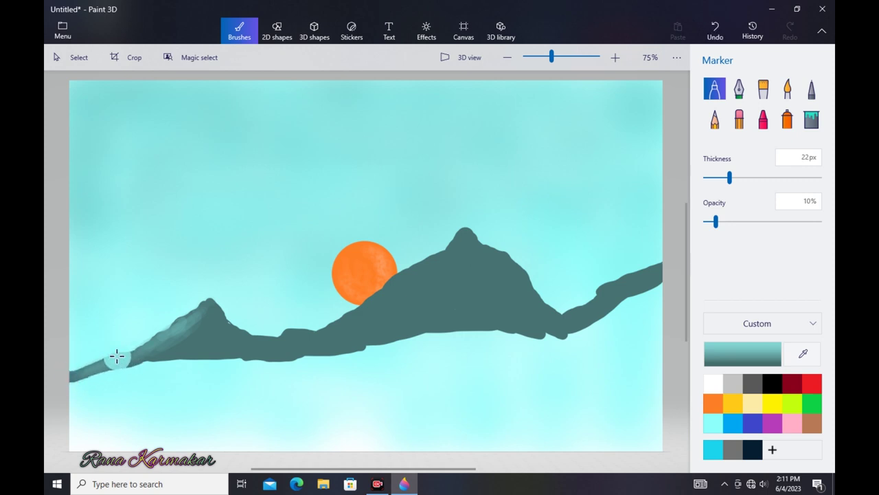
- Extend the mountains down to a long base across the canvas in dark teal, with the marker at 42 px and 100% opacity
click(820, 222)
mouse_move(144, 366)
mouse_down()
mouse_move(377, 355)
mouse_move(473, 362)
mouse_move(492, 349)
mouse_move(489, 366)
mouse_move(634, 310)
mouse_move(655, 361)
mouse_move(73, 384)
mouse_move(655, 369)
mouse_up()
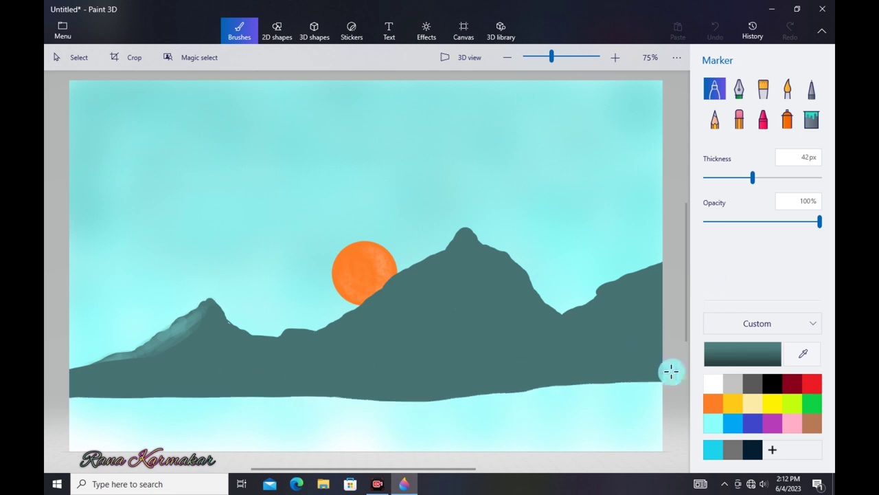
- Streak the left peak's outer slope down to the base with sampled lighter teal, marker 11 px thick at 20% opacity
click(716, 177)
click(803, 353)
click(177, 328)
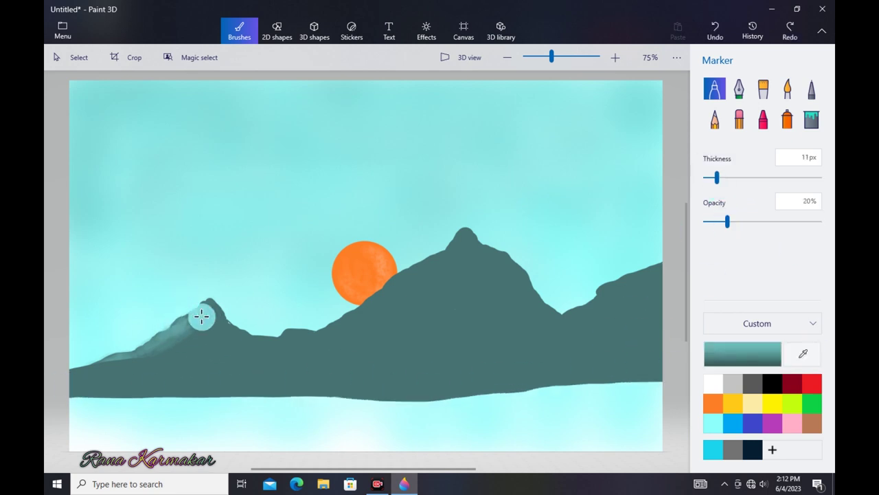
drag(104, 375, 211, 327)
mouse_move(110, 365)
mouse_down()
mouse_move(83, 373)
mouse_move(208, 316)
mouse_move(160, 361)
mouse_move(122, 371)
mouse_move(174, 353)
mouse_move(144, 390)
mouse_move(53, 394)
mouse_up()
mouse_move(122, 377)
mouse_down()
mouse_move(188, 338)
mouse_move(167, 384)
mouse_up()
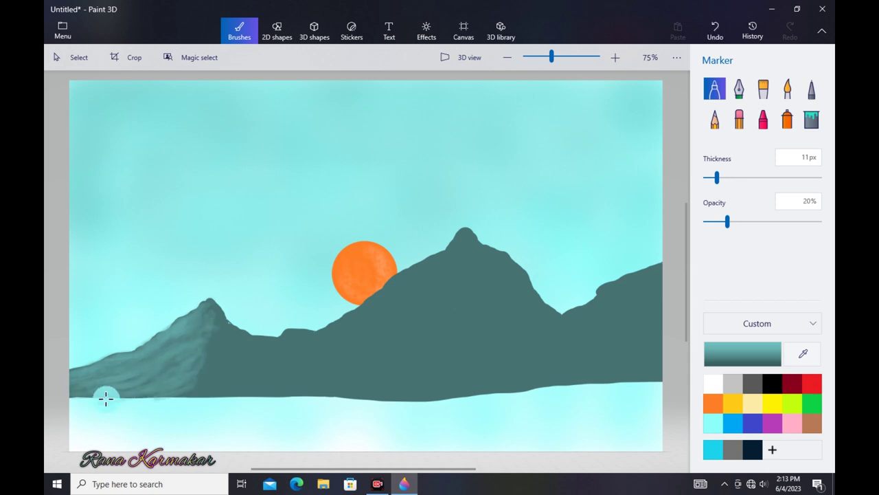
drag(191, 324, 168, 375)
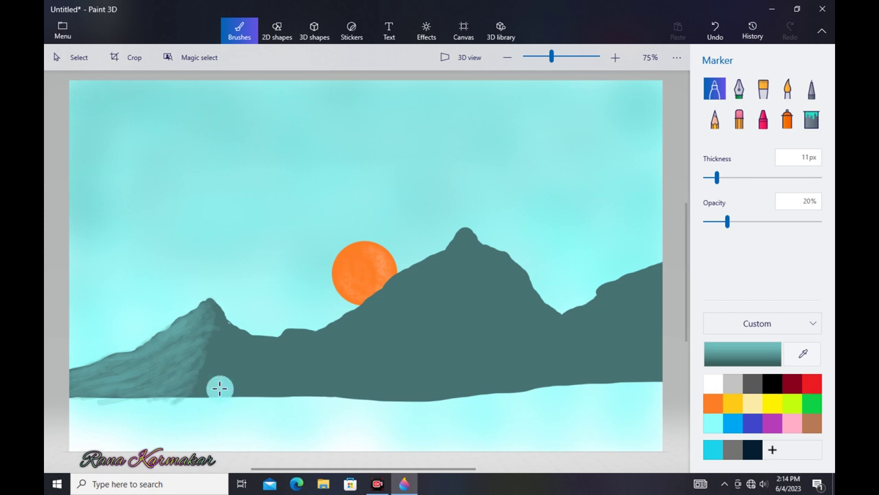
- Highlight the low ridge between the left and central peaks in lighter teal and blend its edge with sampled dark teal
mouse_move(286, 335)
mouse_down()
mouse_move(257, 367)
mouse_move(221, 382)
mouse_up()
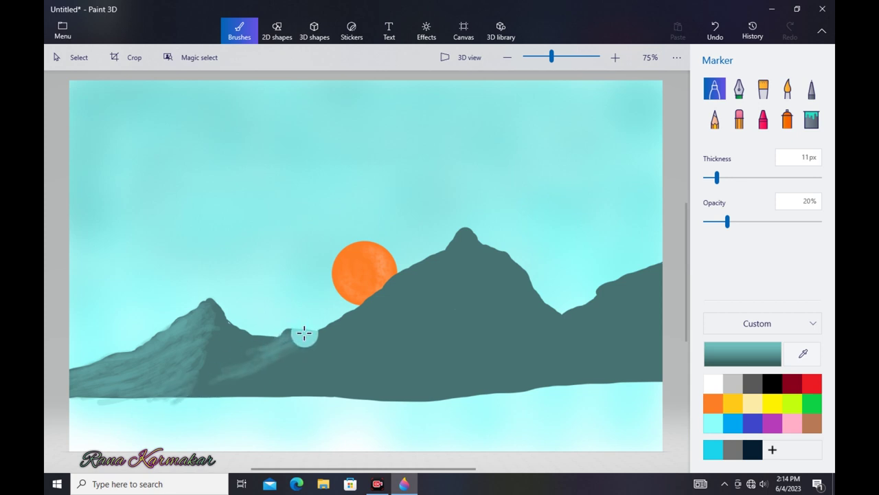
drag(281, 338, 269, 371)
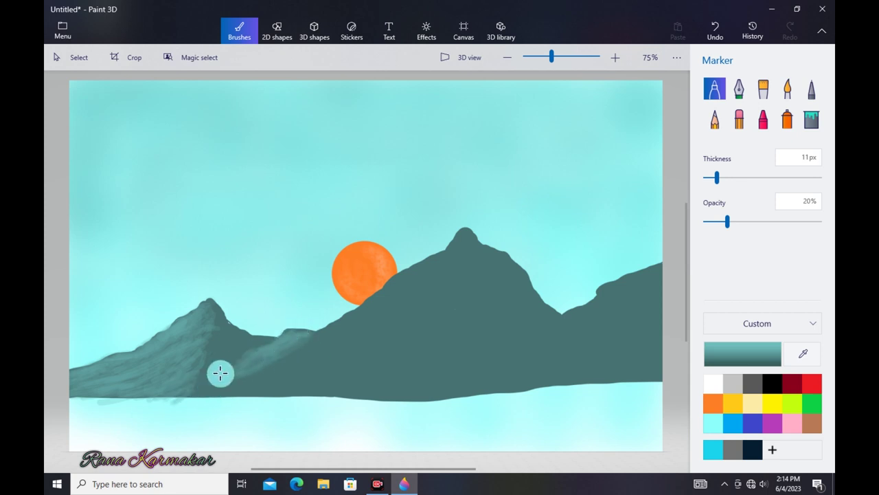
mouse_move(273, 337)
mouse_down()
mouse_move(233, 388)
mouse_move(238, 361)
mouse_move(210, 378)
mouse_up()
alt+click(239, 348)
drag(248, 355, 262, 347)
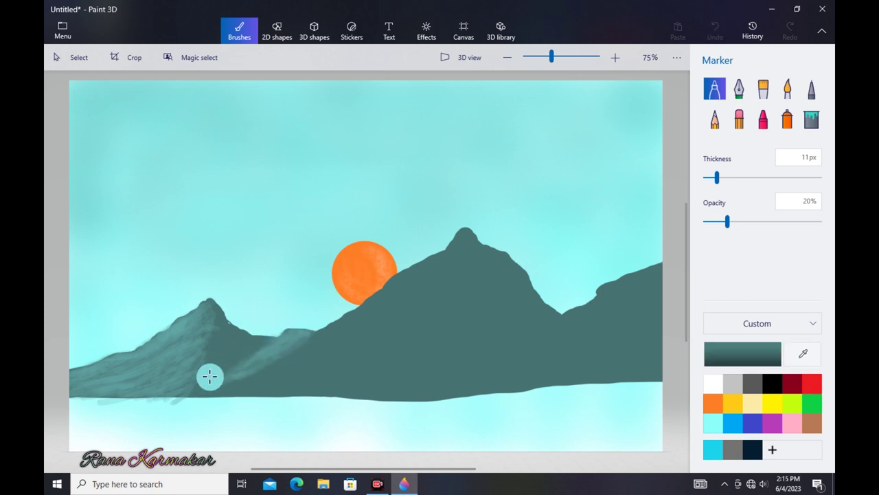
- Paint a lighter teal highlight on the lower face of the central mountain with the marker at 11 px and 20% opacity
alt+click(564, 316)
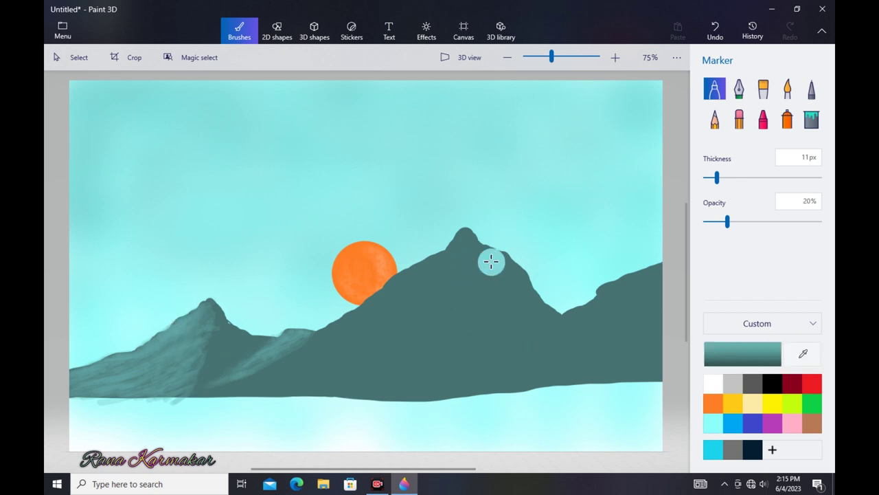
mouse_move(464, 321)
mouse_down()
mouse_move(437, 352)
mouse_move(479, 329)
mouse_move(492, 333)
mouse_move(466, 321)
mouse_move(497, 332)
mouse_move(470, 322)
mouse_up()
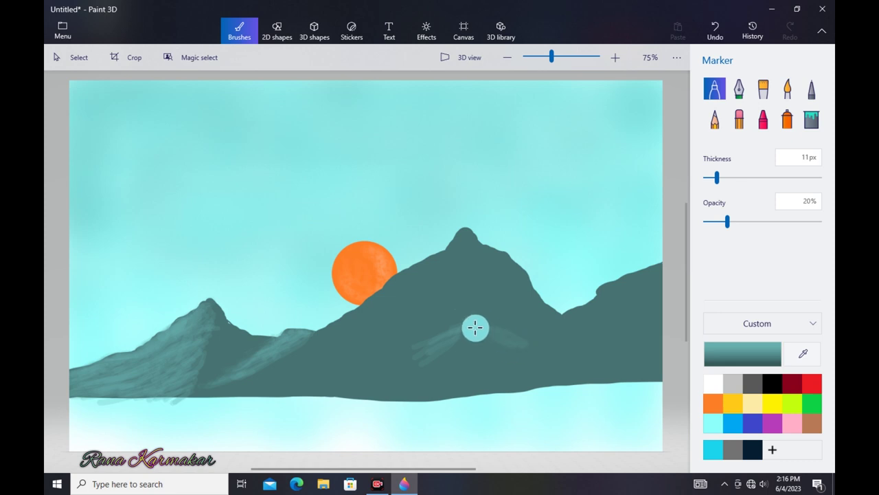
mouse_move(419, 353)
mouse_down()
mouse_move(401, 363)
mouse_move(461, 329)
mouse_move(465, 353)
mouse_move(480, 350)
mouse_move(455, 350)
mouse_move(495, 337)
mouse_move(463, 336)
mouse_move(515, 344)
mouse_move(455, 328)
mouse_move(526, 348)
mouse_move(465, 334)
mouse_up()
- Add small lighter teal highlights to the upper slopes of the central mountain with the marker at 8 px thickness
key(])
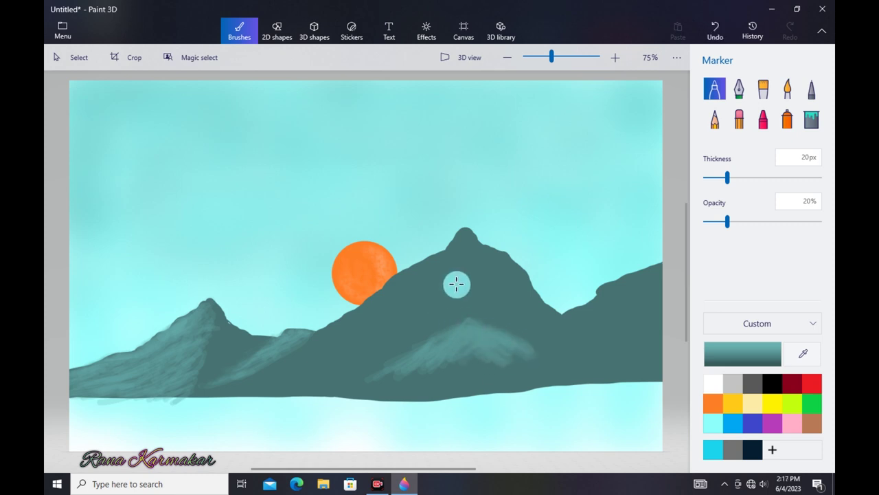
drag(729, 182, 713, 181)
drag(460, 292, 421, 316)
key(ctrl+z)
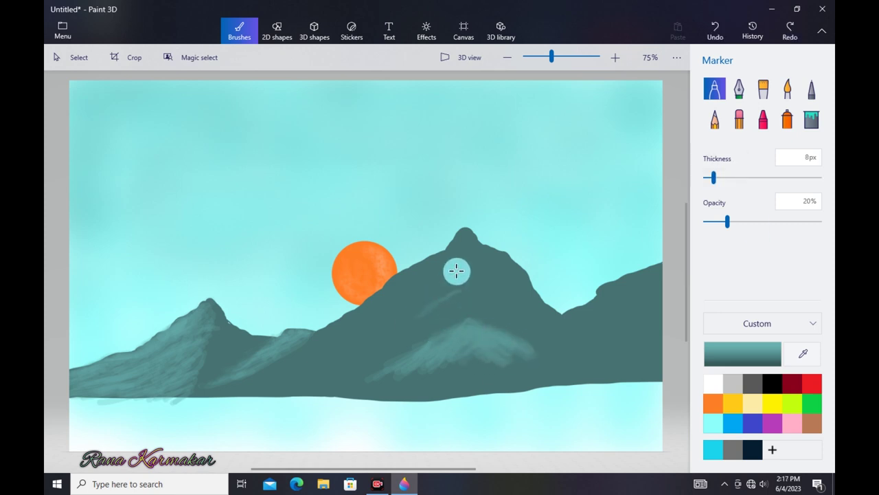
click(485, 283)
mouse_move(491, 276)
mouse_down()
mouse_move(469, 242)
mouse_move(496, 255)
mouse_move(474, 250)
mouse_up()
mouse_move(448, 296)
mouse_down()
mouse_move(455, 293)
mouse_move(410, 318)
mouse_up()
mouse_move(477, 277)
mouse_down()
mouse_move(492, 275)
mouse_move(509, 291)
mouse_move(483, 277)
mouse_up()
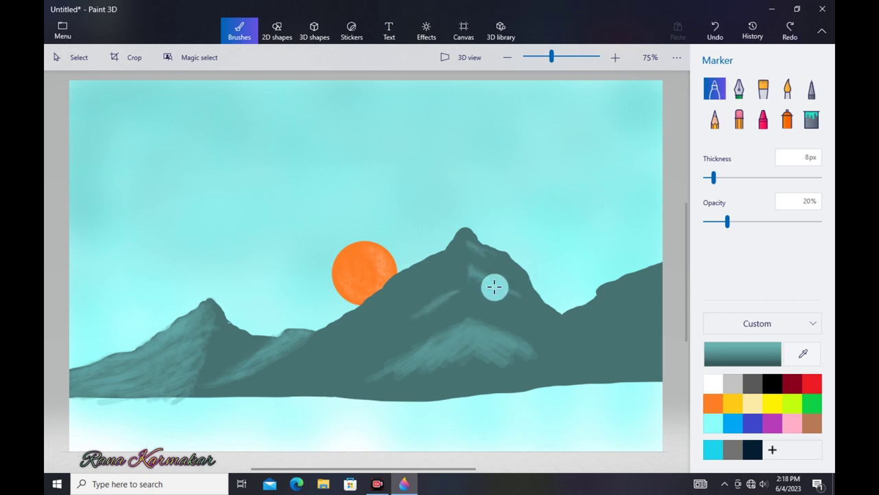
mouse_move(495, 287)
mouse_down()
mouse_move(476, 273)
mouse_move(493, 277)
mouse_move(485, 250)
mouse_up()
- Add faint lighter teal streaks to the right mountain and the central mountain's right slope, with the marker at 8% opacity
drag(727, 221, 713, 222)
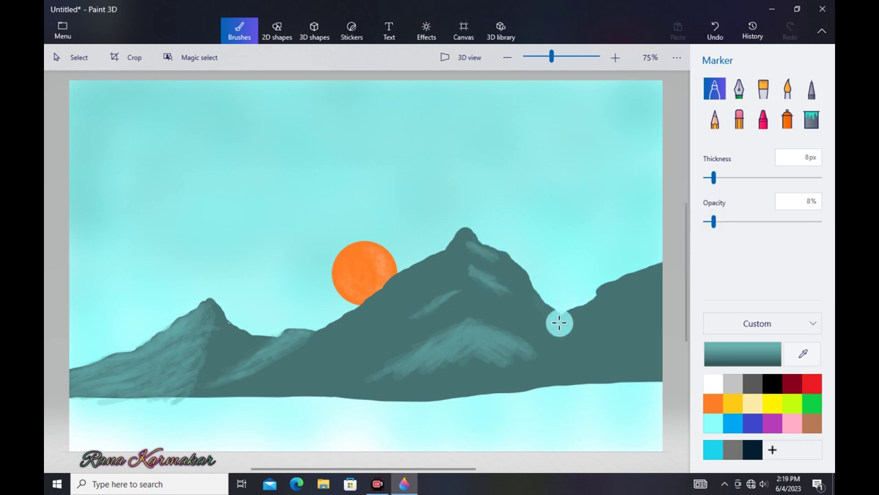
mouse_move(552, 353)
mouse_down()
mouse_move(565, 332)
mouse_move(560, 340)
mouse_move(546, 326)
mouse_move(545, 311)
mouse_move(545, 336)
mouse_move(586, 357)
mouse_move(558, 321)
mouse_move(577, 334)
mouse_move(586, 372)
mouse_move(547, 316)
mouse_move(545, 335)
mouse_move(589, 347)
mouse_up()
drag(649, 300, 595, 372)
mouse_move(631, 283)
mouse_down()
mouse_move(634, 371)
mouse_move(620, 329)
mouse_move(641, 317)
mouse_move(623, 351)
mouse_move(649, 323)
mouse_move(606, 296)
mouse_move(615, 341)
mouse_move(641, 382)
mouse_move(581, 332)
mouse_move(609, 353)
mouse_move(579, 366)
mouse_move(503, 286)
mouse_up()
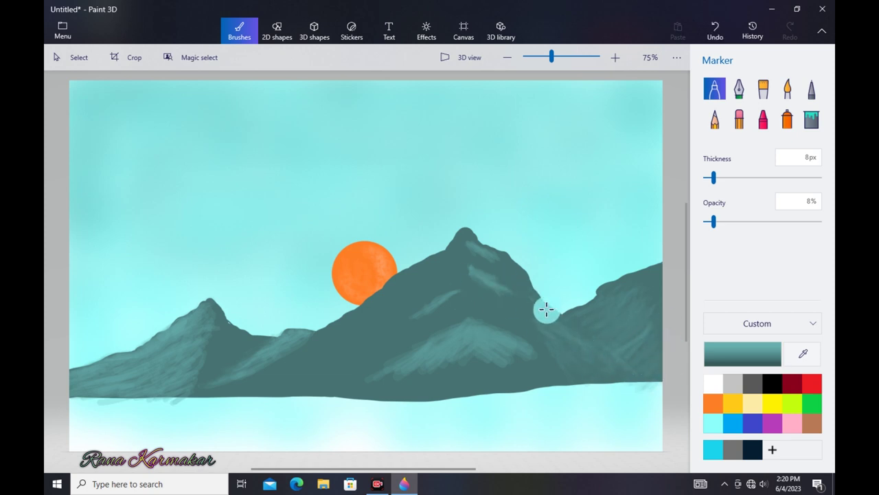
- Streak the central mountain's left slope with faint lighter teal strokes from the summit down towards the base
drag(406, 318, 340, 352)
mouse_move(400, 327)
mouse_down()
mouse_move(382, 337)
mouse_move(435, 275)
mouse_move(448, 279)
mouse_move(374, 315)
mouse_up()
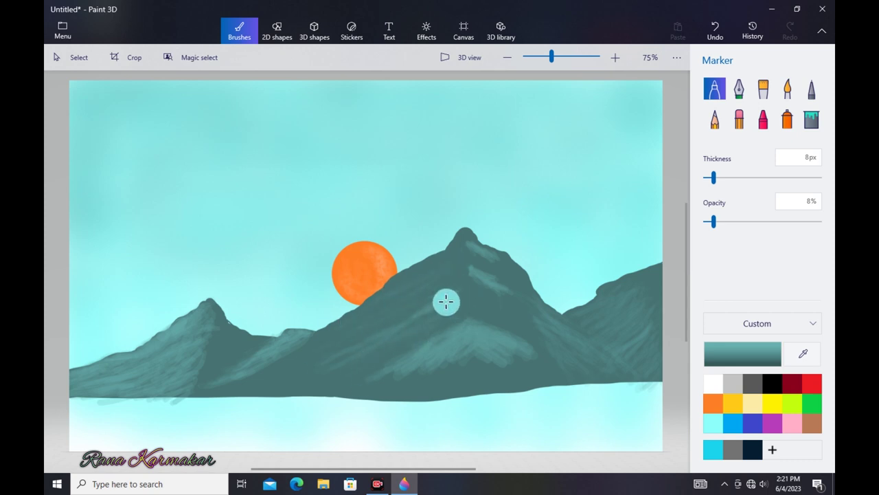
mouse_move(457, 281)
mouse_down()
mouse_move(403, 304)
mouse_move(448, 259)
mouse_move(420, 261)
mouse_move(359, 309)
mouse_move(463, 240)
mouse_move(445, 268)
mouse_up()
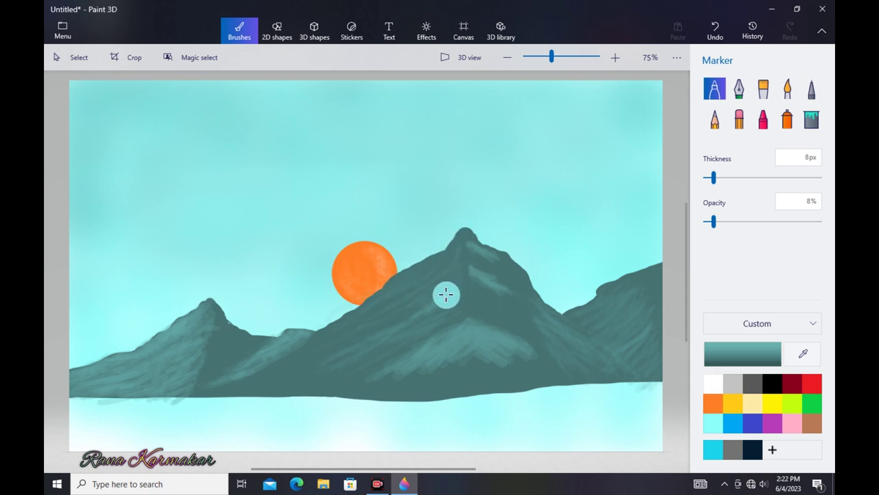
mouse_move(336, 328)
mouse_down()
mouse_move(326, 348)
mouse_move(401, 351)
mouse_move(427, 339)
mouse_up()
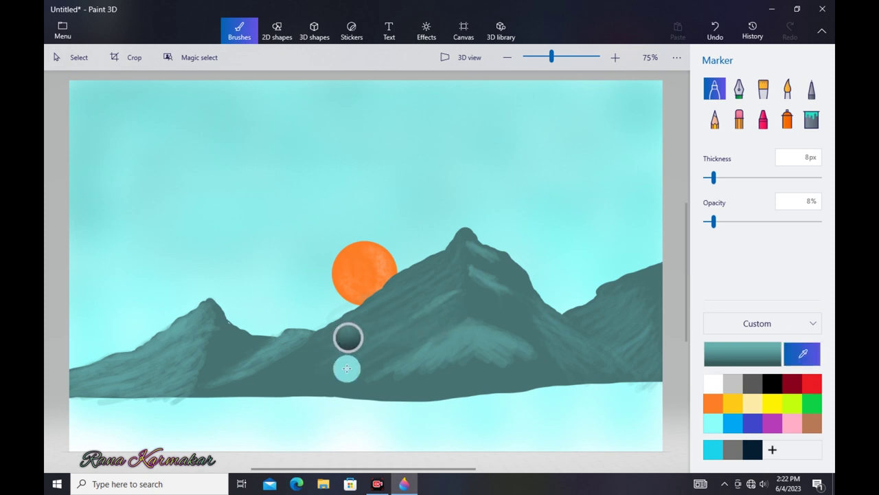
- Sample the dark teal from the mountain base and blend shadows into the central mountain's slopes and the right valley
alt+click(348, 368)
alt+click(454, 382)
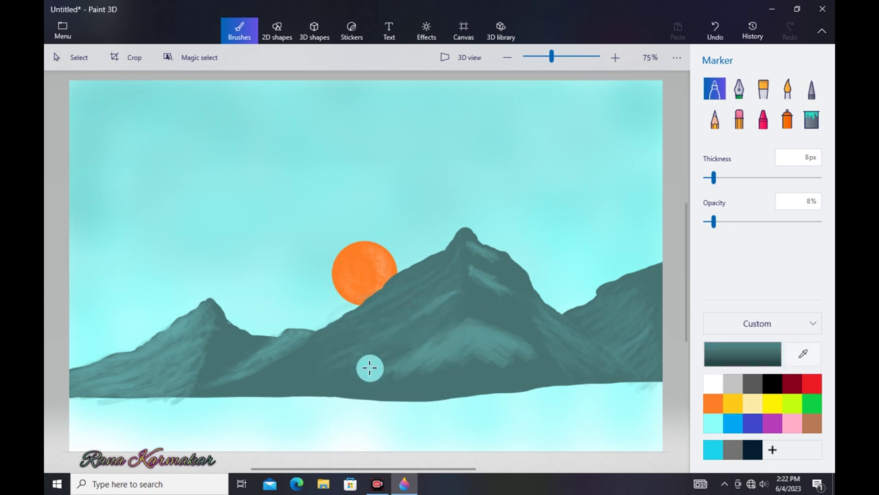
drag(523, 282, 528, 294)
mouse_move(566, 328)
mouse_down()
mouse_move(613, 353)
mouse_move(617, 369)
mouse_move(601, 368)
mouse_up()
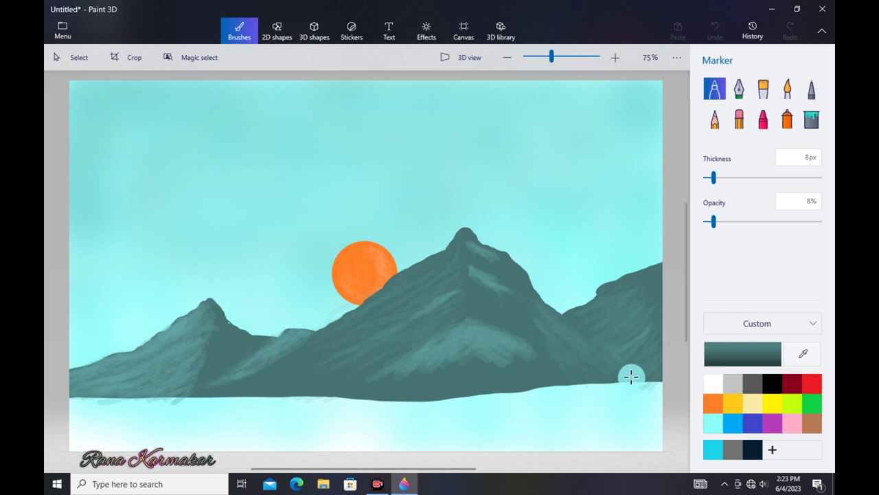
mouse_move(537, 303)
mouse_down()
mouse_move(571, 358)
mouse_move(539, 332)
mouse_up()
drag(461, 263, 503, 285)
- Blend dark teal shadows into the left peak and its lower slopes, raising the marker opacity to 15%
mouse_move(466, 255)
mouse_down()
mouse_move(467, 246)
mouse_move(515, 292)
mouse_move(502, 369)
mouse_move(380, 367)
mouse_move(483, 337)
mouse_move(410, 328)
mouse_move(270, 392)
mouse_move(108, 360)
mouse_move(130, 384)
mouse_move(178, 349)
mouse_up()
drag(100, 385, 186, 389)
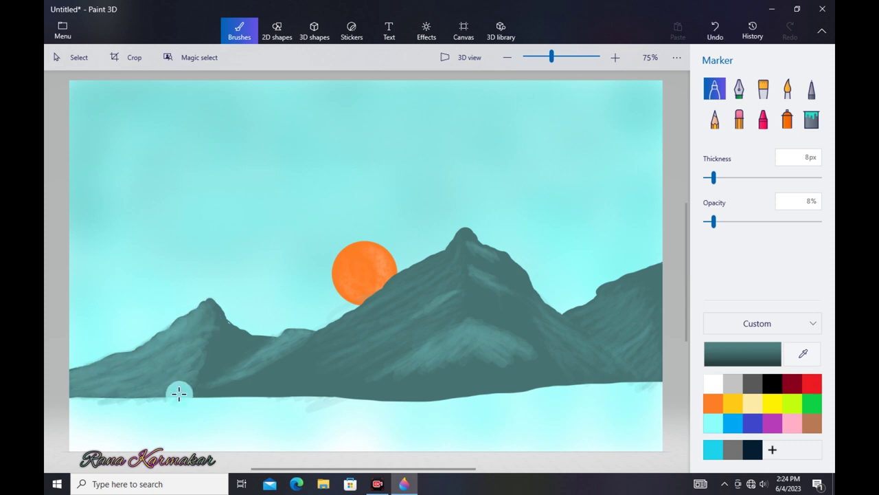
drag(714, 221, 721, 221)
mouse_move(217, 317)
mouse_down()
mouse_move(226, 367)
mouse_move(228, 359)
mouse_move(208, 375)
mouse_move(213, 332)
mouse_move(200, 348)
mouse_move(212, 316)
mouse_move(196, 377)
mouse_move(202, 328)
mouse_move(198, 391)
mouse_move(211, 310)
mouse_move(197, 373)
mouse_up()
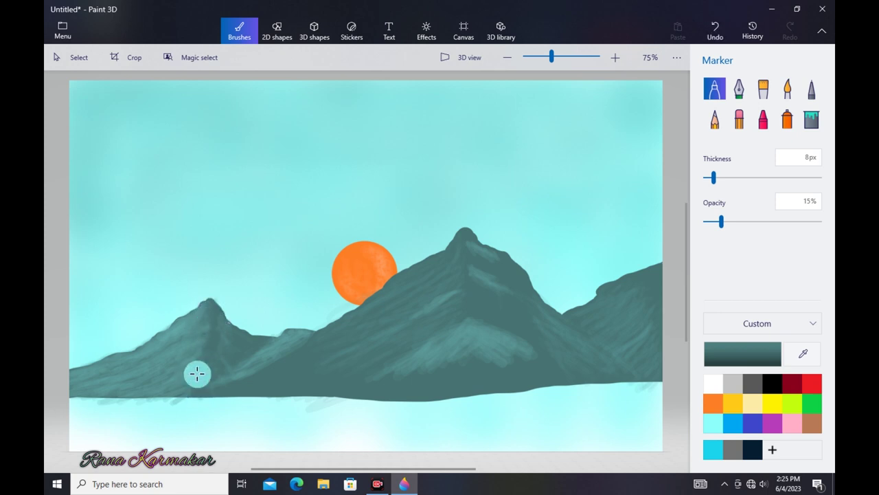
- Deepen the central peak's ridge shadow and streak the slope between the left and central peaks with lighter teal at 9% marker opacity
drag(464, 251, 466, 300)
click(793, 354)
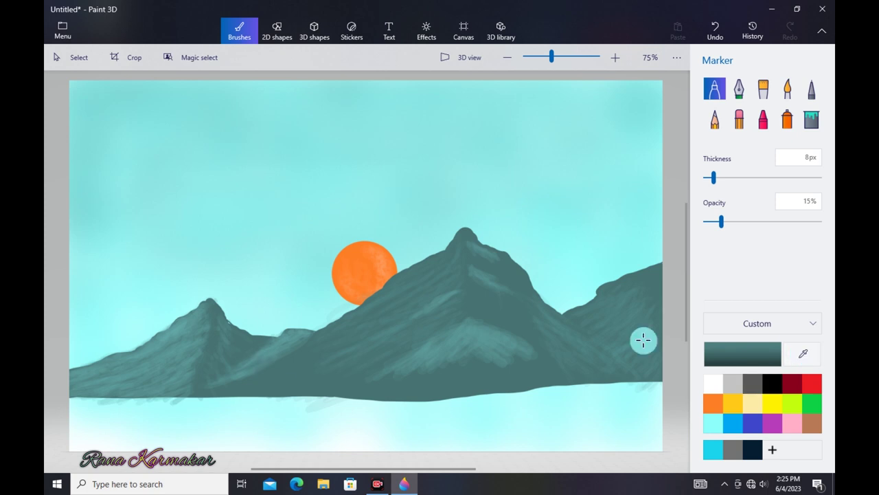
click(394, 349)
drag(269, 358, 296, 342)
drag(721, 221, 714, 222)
drag(209, 378, 258, 340)
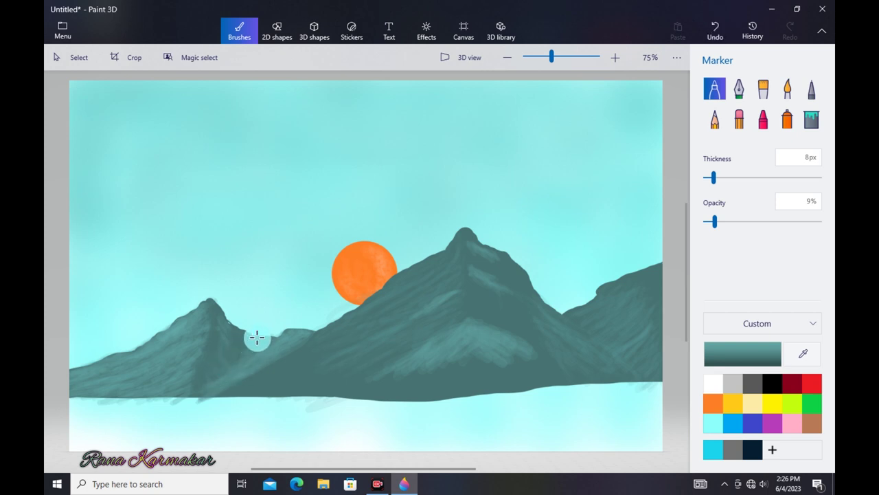
drag(220, 371, 244, 358)
drag(244, 361, 276, 340)
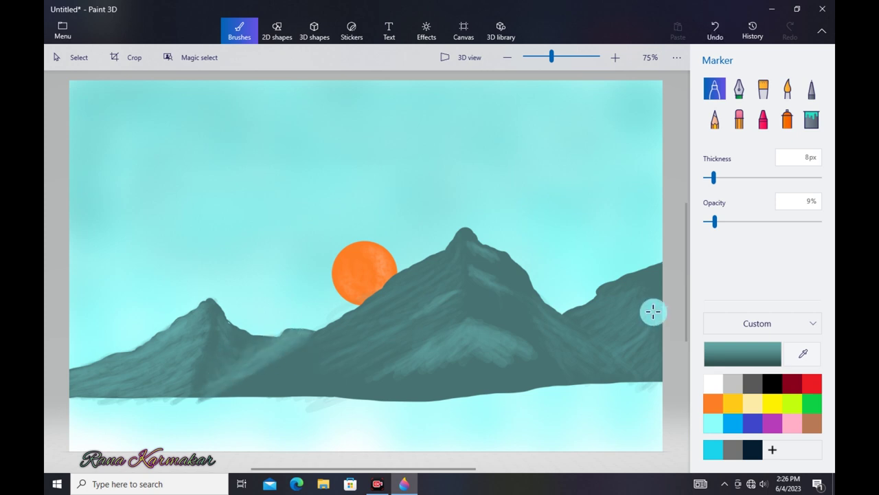
- Outline a low hill in front of the central and right mountains in very dark teal, with the 8 px marker at 93% opacity
drag(715, 221, 812, 222)
click(742, 354)
click(382, 246)
click(381, 352)
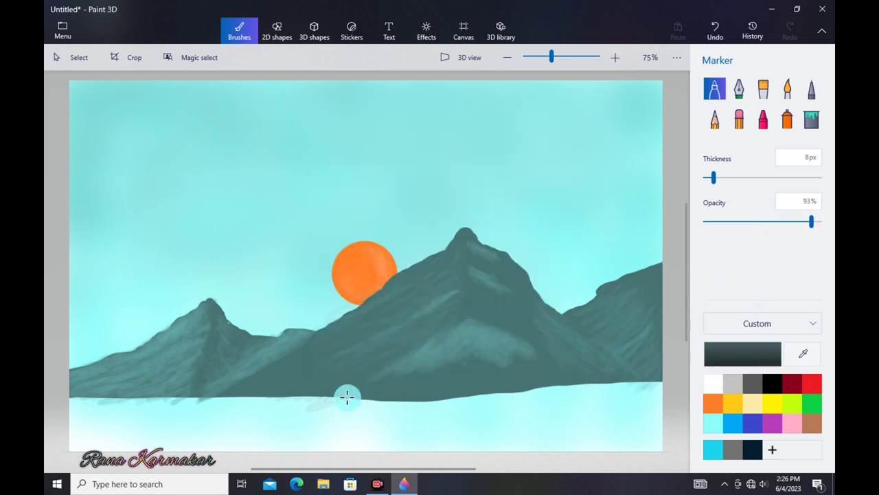
mouse_move(320, 401)
mouse_down()
mouse_move(465, 341)
mouse_move(555, 380)
mouse_up()
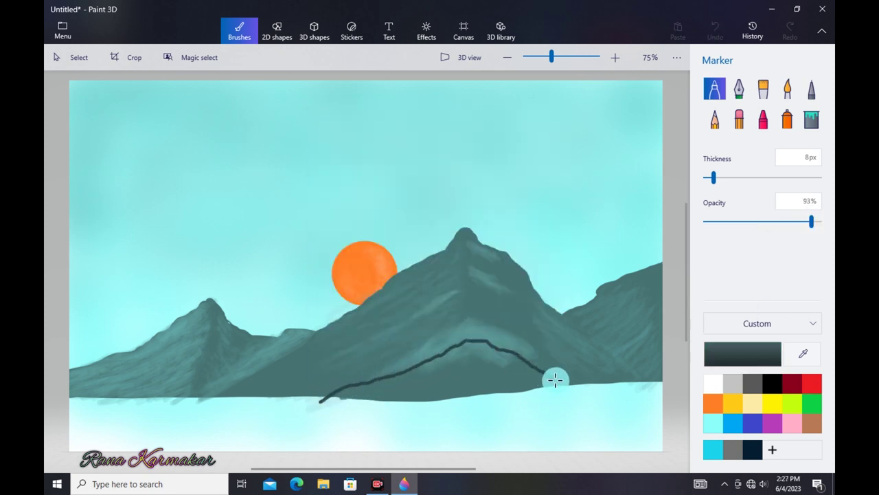
drag(617, 374, 630, 370)
mouse_move(536, 371)
mouse_down()
mouse_move(583, 375)
mouse_move(662, 346)
mouse_up()
- Fill the outlined hill with very dark teal down to a flat base, using the marker at 31 px and 100% opacity
drag(714, 177, 740, 177)
mouse_move(477, 359)
mouse_down()
mouse_move(432, 364)
mouse_move(329, 399)
mouse_move(493, 351)
mouse_move(494, 365)
mouse_move(481, 350)
mouse_move(471, 355)
mouse_move(579, 379)
mouse_move(548, 385)
mouse_move(653, 362)
mouse_move(653, 373)
mouse_move(440, 389)
mouse_up()
drag(811, 221, 822, 221)
mouse_move(505, 378)
mouse_down()
mouse_move(344, 395)
mouse_move(450, 366)
mouse_move(544, 375)
mouse_move(566, 389)
mouse_move(632, 390)
mouse_move(334, 403)
mouse_move(667, 397)
mouse_up()
- Sample the hill's colour, lighten it slightly and shade the hill's slopes with the marker at 10 px and 11% opacity
click(803, 353)
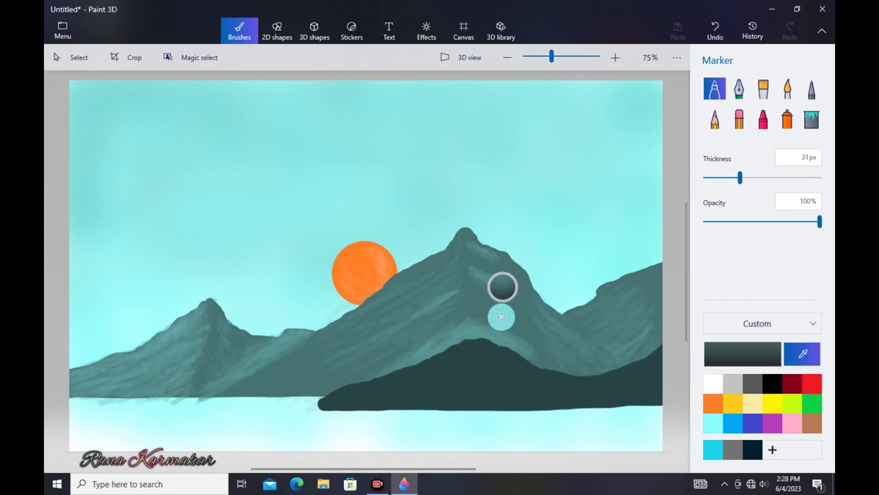
click(502, 317)
click(728, 353)
click(403, 340)
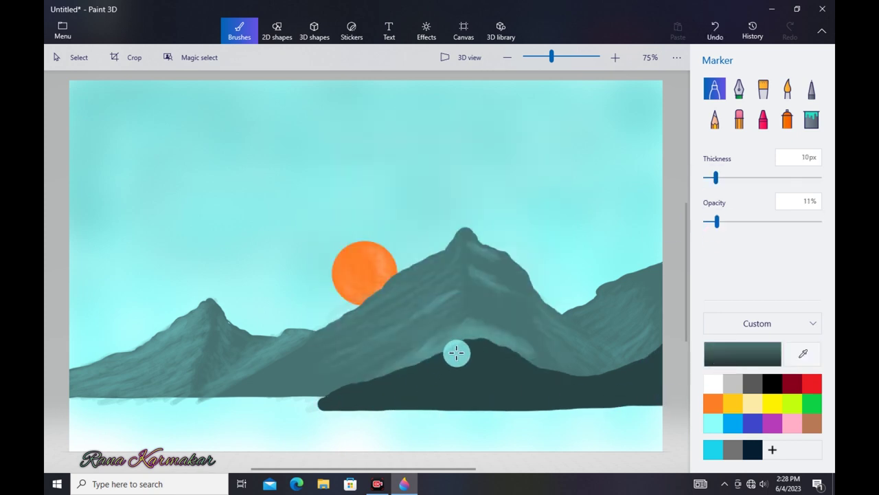
drag(456, 354, 431, 366)
mouse_move(430, 362)
mouse_down()
mouse_move(344, 393)
mouse_move(490, 359)
mouse_move(392, 385)
mouse_move(471, 350)
mouse_up()
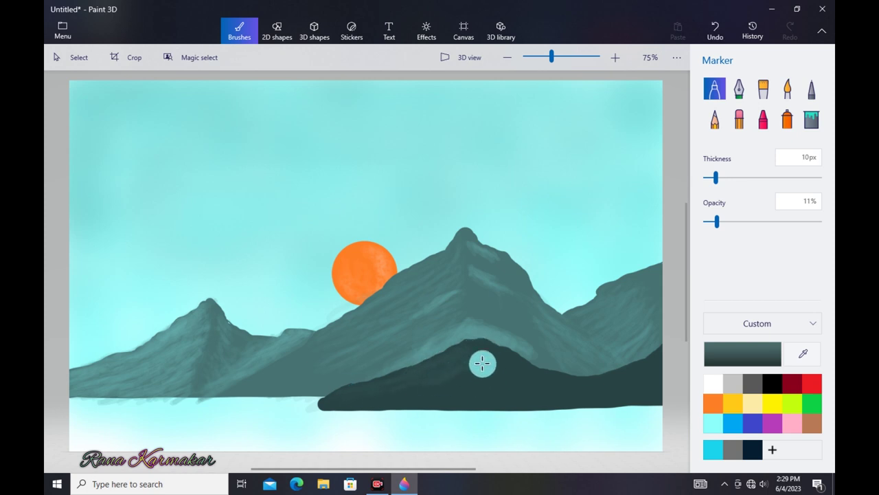
mouse_move(481, 381)
mouse_down()
mouse_move(453, 386)
mouse_move(449, 354)
mouse_move(458, 393)
mouse_move(485, 391)
mouse_move(477, 399)
mouse_move(485, 412)
mouse_move(450, 398)
mouse_move(473, 375)
mouse_move(482, 406)
mouse_move(383, 405)
mouse_move(446, 360)
mouse_move(570, 393)
mouse_move(646, 359)
mouse_move(637, 373)
mouse_move(541, 399)
mouse_move(663, 377)
mouse_move(593, 400)
mouse_move(600, 384)
mouse_move(647, 401)
mouse_move(649, 355)
mouse_move(654, 395)
mouse_move(638, 367)
mouse_move(490, 408)
mouse_up()
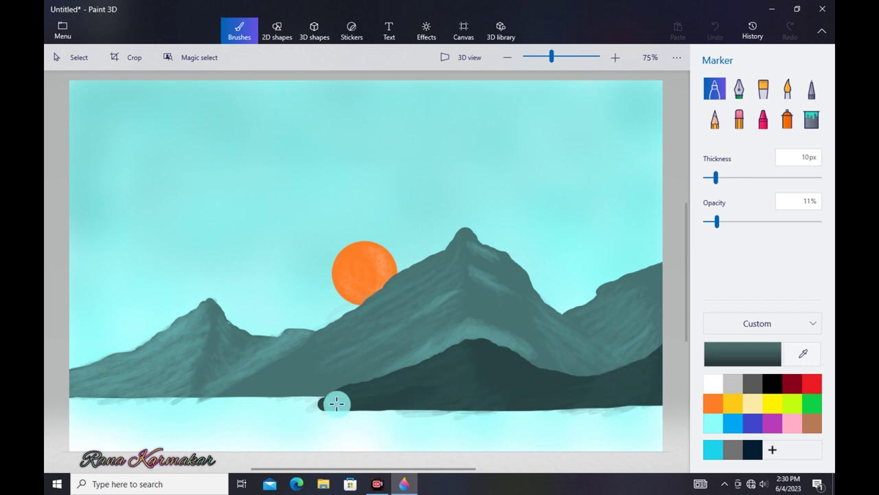
drag(451, 402, 519, 404)
- Outline a foreground ridge across the full canvas width in near-black teal, with a thin marker at 100% opacity
click(395, 274)
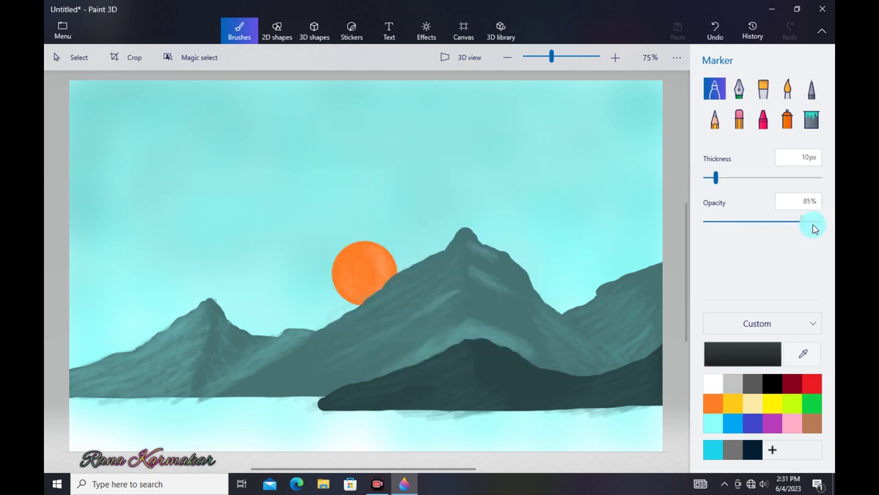
drag(712, 177, 710, 179)
mouse_move(61, 373)
mouse_down()
mouse_move(202, 375)
mouse_move(449, 408)
mouse_move(547, 393)
mouse_move(598, 402)
mouse_move(665, 386)
mouse_up()
- Fill the foreground ridge with near-black teal down to the canvas bottom, ending at 21 px, and undo the last stroke on its left hilltop
drag(710, 178, 749, 177)
mouse_move(415, 429)
mouse_down()
mouse_move(262, 433)
mouse_move(452, 444)
mouse_move(290, 413)
mouse_move(72, 416)
mouse_move(199, 403)
mouse_move(505, 421)
mouse_move(657, 406)
mouse_up()
drag(749, 178, 728, 177)
mouse_move(605, 404)
mouse_down()
mouse_move(624, 408)
mouse_move(549, 395)
mouse_move(567, 399)
mouse_move(442, 413)
mouse_move(336, 404)
mouse_up()
mouse_move(144, 391)
mouse_down()
mouse_move(73, 389)
mouse_move(129, 395)
mouse_move(121, 384)
mouse_move(130, 378)
mouse_move(213, 390)
mouse_move(169, 377)
mouse_move(410, 401)
mouse_up()
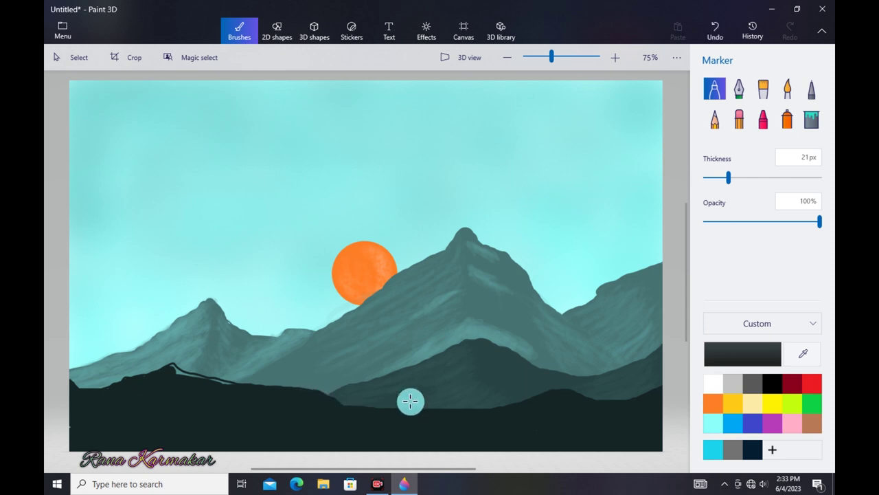
drag(177, 371, 171, 363)
key(ctrl+z)
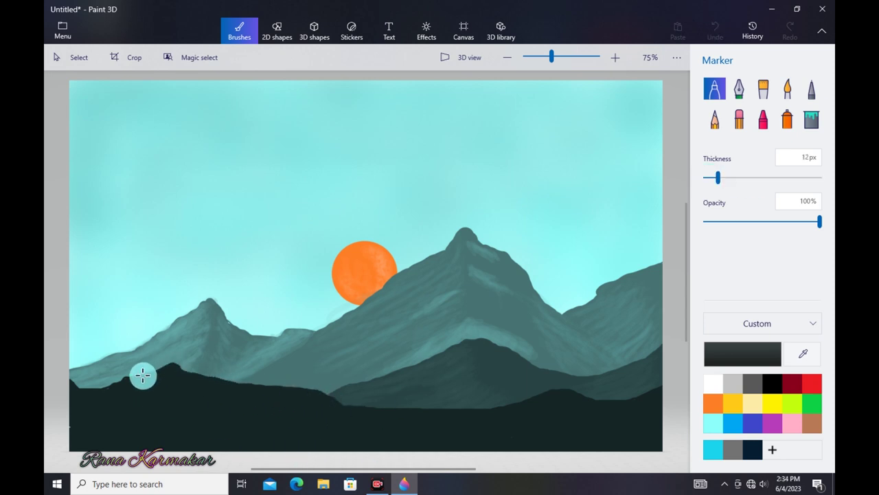
- Shade the foreground ridge's left hill with faint strokes of a slightly lighter dark teal, with the 12 px marker at 6% opacity
click(731, 353)
click(356, 351)
click(711, 221)
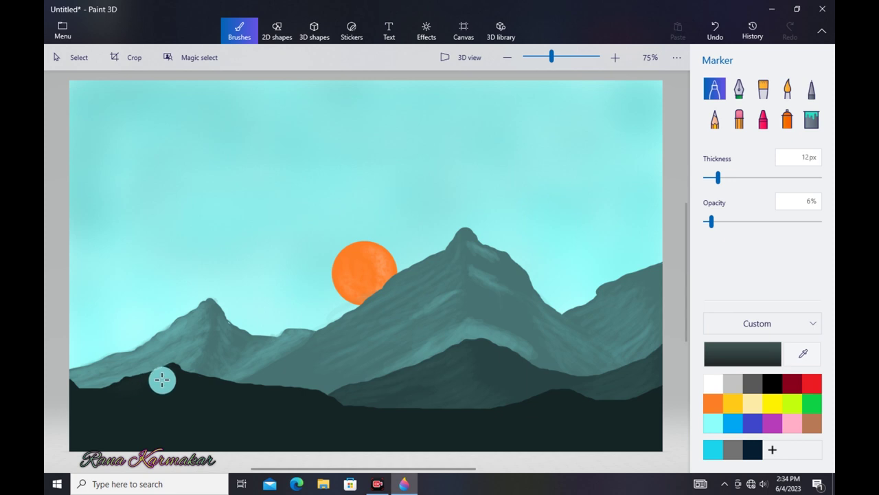
mouse_move(136, 386)
mouse_down()
mouse_move(81, 409)
mouse_move(177, 380)
mouse_move(129, 406)
mouse_up()
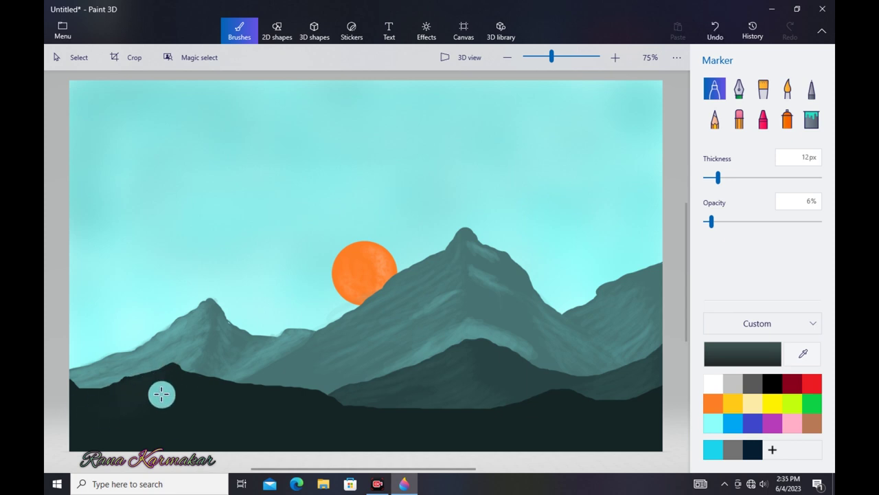
mouse_move(165, 377)
mouse_down()
mouse_move(141, 387)
mouse_move(144, 403)
mouse_move(129, 406)
mouse_up()
mouse_move(112, 388)
mouse_down()
mouse_move(132, 390)
mouse_move(126, 431)
mouse_up()
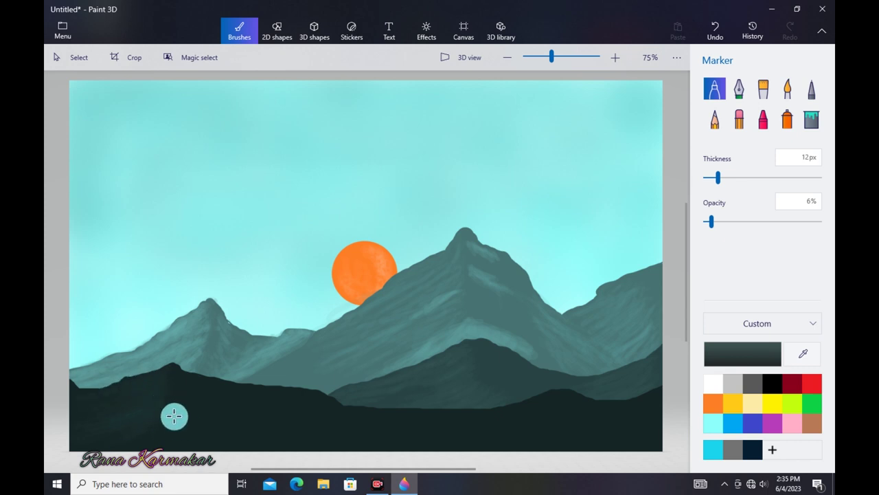
drag(174, 416, 159, 428)
mouse_move(164, 377)
mouse_down()
mouse_move(134, 385)
mouse_move(124, 404)
mouse_up()
mouse_move(165, 441)
mouse_down()
mouse_move(193, 435)
mouse_move(150, 443)
mouse_move(181, 451)
mouse_up()
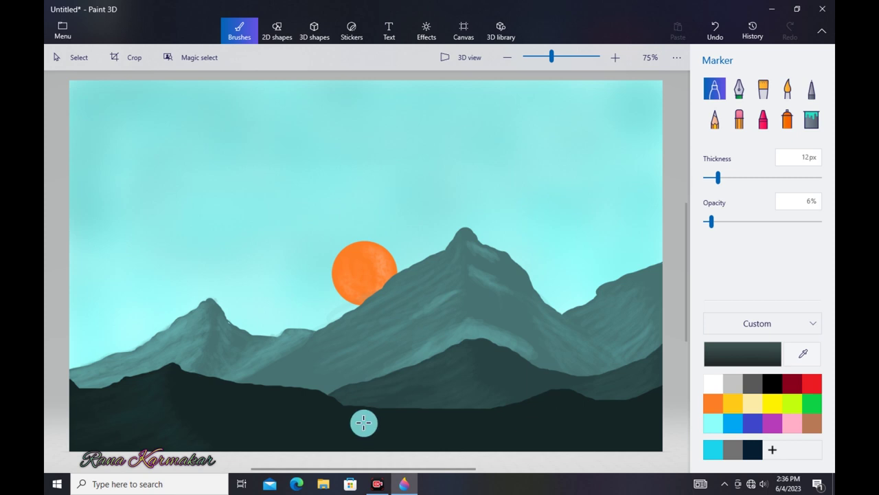
- Blend faint dark teal strokes into the right foreground hill's left slope and the middle of the foreground ridge
mouse_move(529, 410)
mouse_down()
mouse_move(466, 436)
mouse_move(479, 444)
mouse_move(475, 457)
mouse_move(513, 439)
mouse_move(494, 440)
mouse_move(544, 408)
mouse_move(463, 438)
mouse_up()
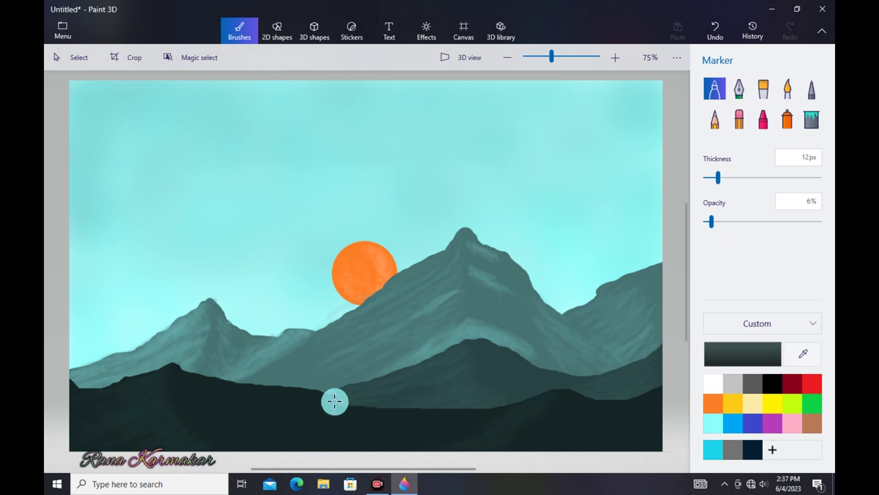
mouse_move(342, 415)
mouse_down()
mouse_move(304, 440)
mouse_move(350, 428)
mouse_up()
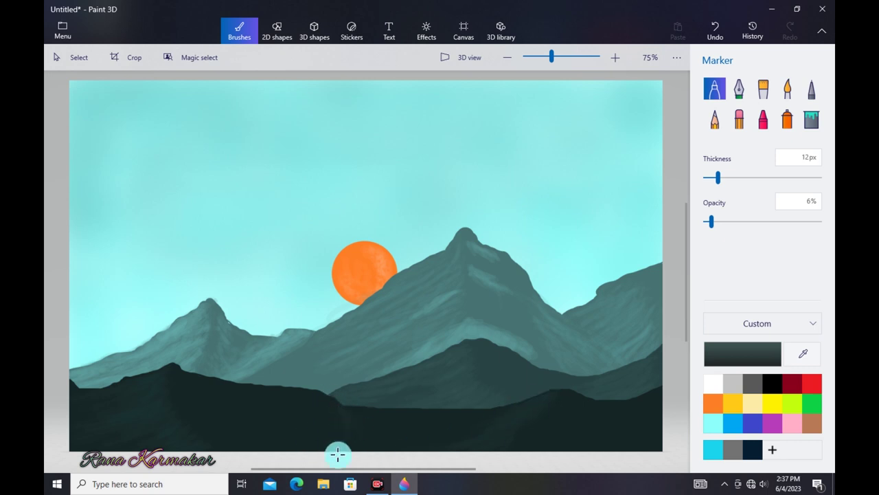
mouse_move(335, 439)
mouse_down()
mouse_move(371, 432)
mouse_move(338, 437)
mouse_up()
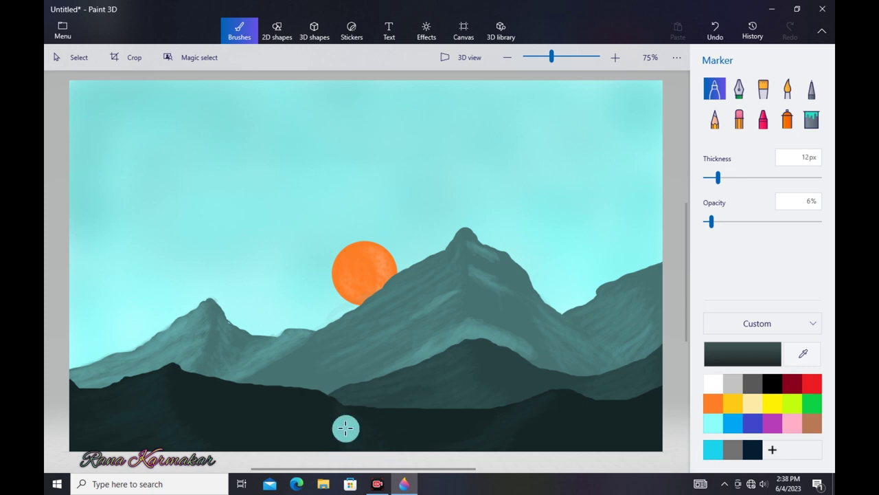
mouse_move(292, 418)
mouse_down()
mouse_move(264, 447)
mouse_move(271, 409)
mouse_move(303, 428)
mouse_up()
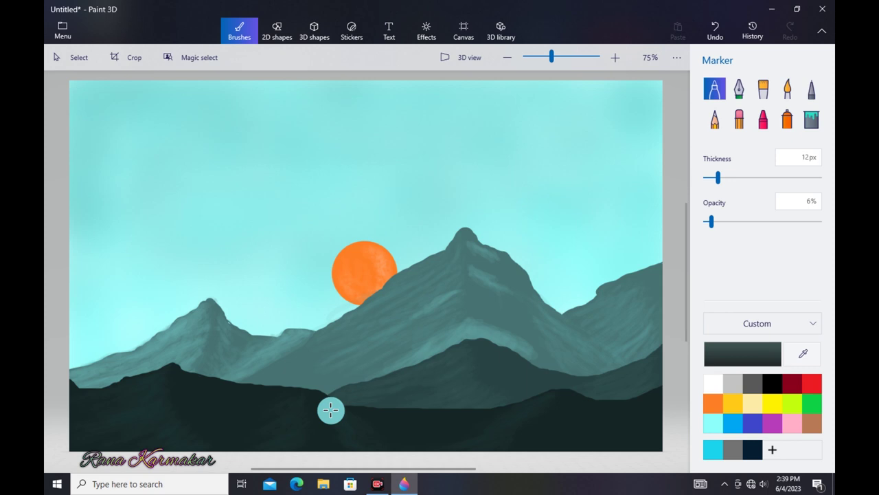
drag(318, 421, 351, 450)
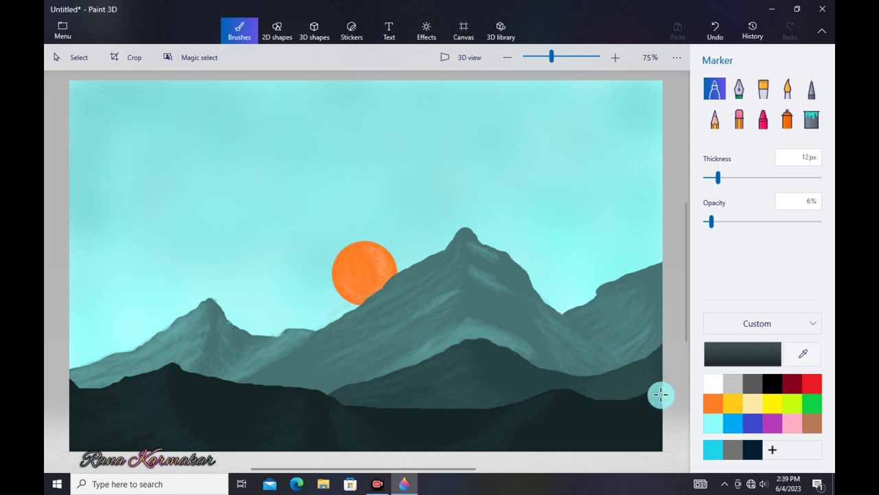
- Shade the foreground's lower right corner with faint dark teal strokes down to the canvas edge
mouse_move(639, 412)
mouse_down()
mouse_move(658, 404)
mouse_move(628, 439)
mouse_move(650, 429)
mouse_up()
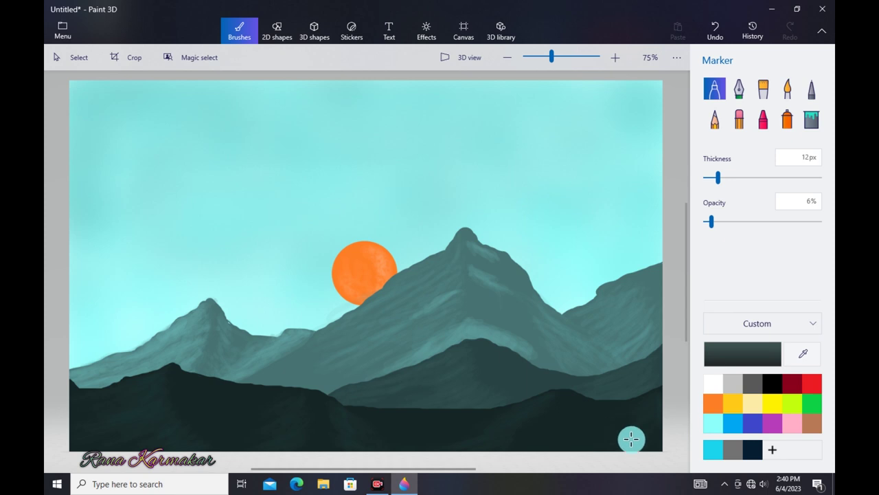
drag(611, 445, 630, 431)
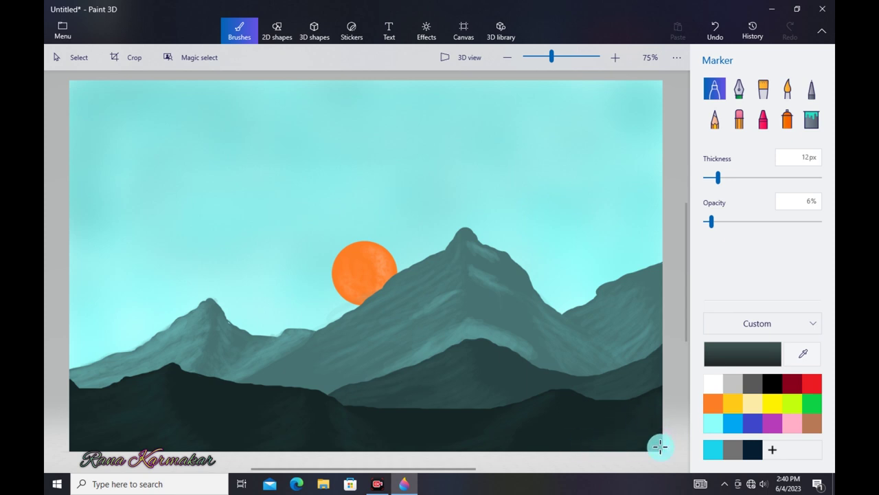
drag(661, 403, 654, 440)
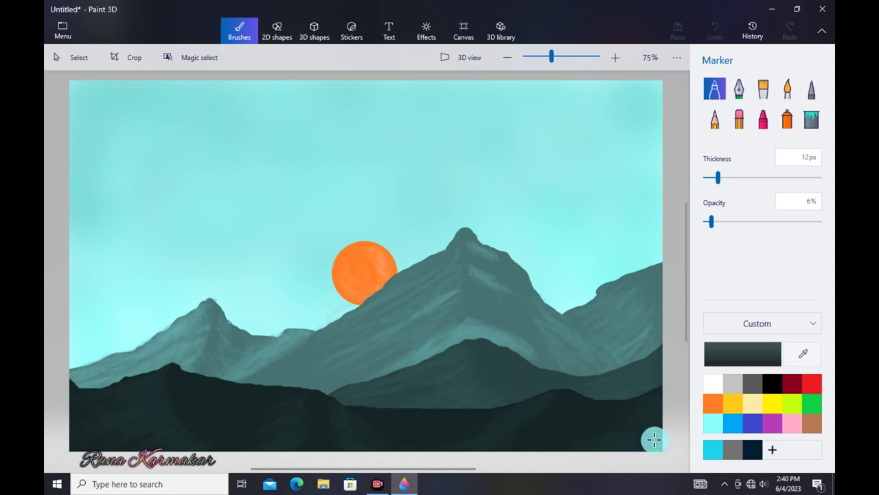
- Deepen the texture of the foreground valley between the two hills and touch up the lower right corner with faint dark teal strokes
drag(360, 428, 394, 417)
mouse_move(474, 417)
mouse_down()
mouse_move(395, 422)
mouse_move(446, 424)
mouse_move(394, 438)
mouse_move(269, 413)
mouse_move(302, 402)
mouse_move(269, 414)
mouse_move(290, 423)
mouse_move(300, 445)
mouse_up()
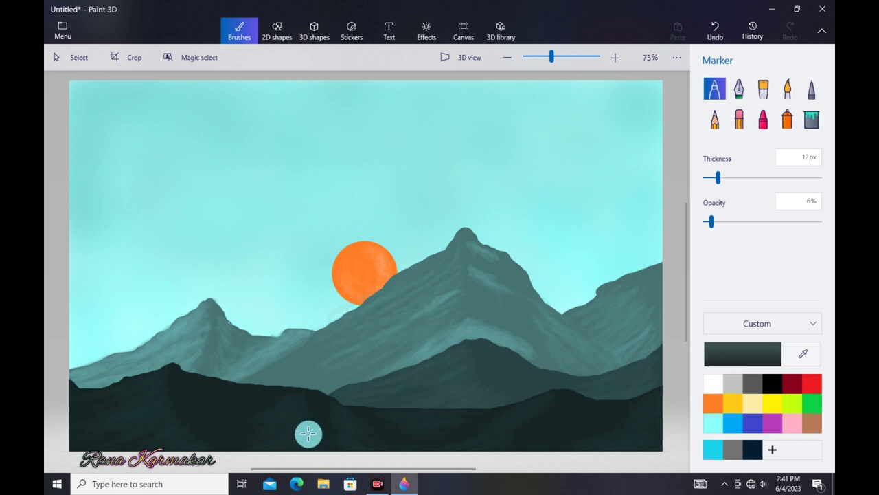
mouse_move(272, 416)
mouse_down()
mouse_move(250, 393)
mouse_move(273, 387)
mouse_move(216, 393)
mouse_move(288, 397)
mouse_move(227, 391)
mouse_move(308, 426)
mouse_move(359, 438)
mouse_move(369, 430)
mouse_move(367, 439)
mouse_up()
drag(503, 422, 436, 450)
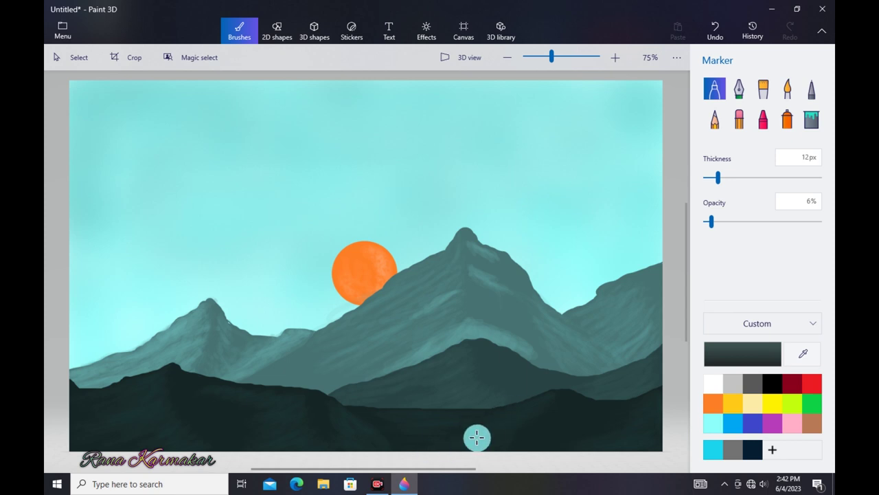
drag(494, 414, 456, 456)
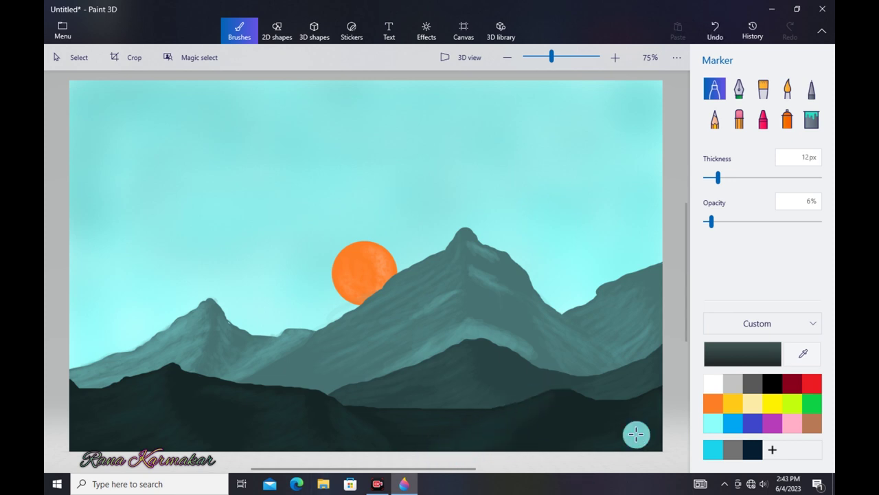
mouse_move(660, 449)
mouse_down()
mouse_move(614, 428)
mouse_move(647, 399)
mouse_move(600, 423)
mouse_move(635, 438)
mouse_up()
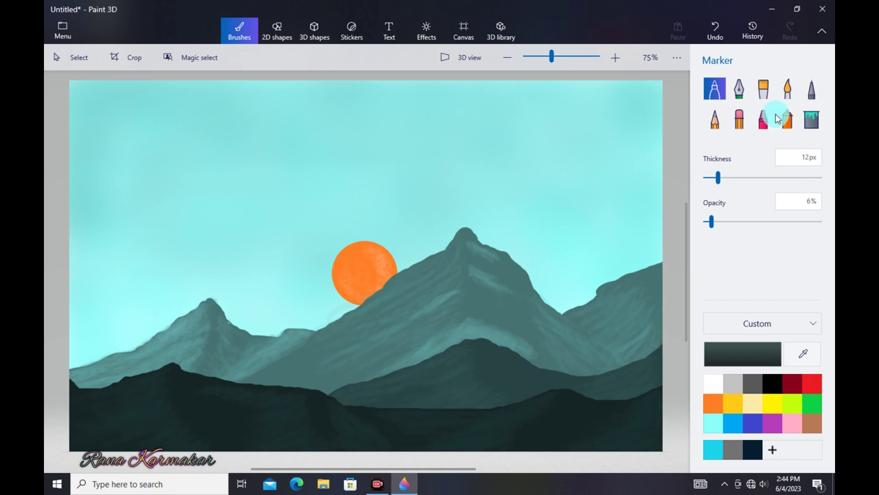
- Spray a light orange glow around the sun's edge with the spray can at 94 px and 7% opacity
click(788, 119)
click(713, 404)
click(743, 354)
click(385, 160)
click(382, 352)
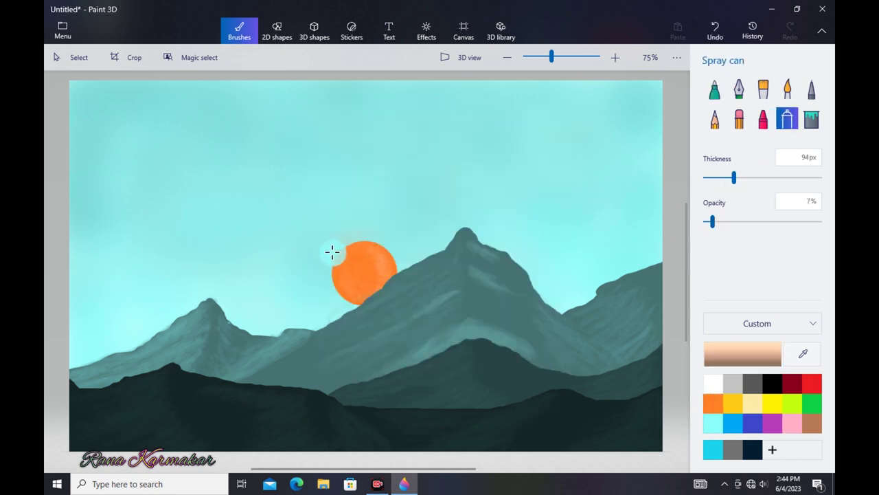
mouse_move(331, 294)
mouse_down()
mouse_move(370, 238)
mouse_move(399, 281)
mouse_move(369, 304)
mouse_move(382, 240)
mouse_move(357, 303)
mouse_up()
drag(347, 242, 346, 298)
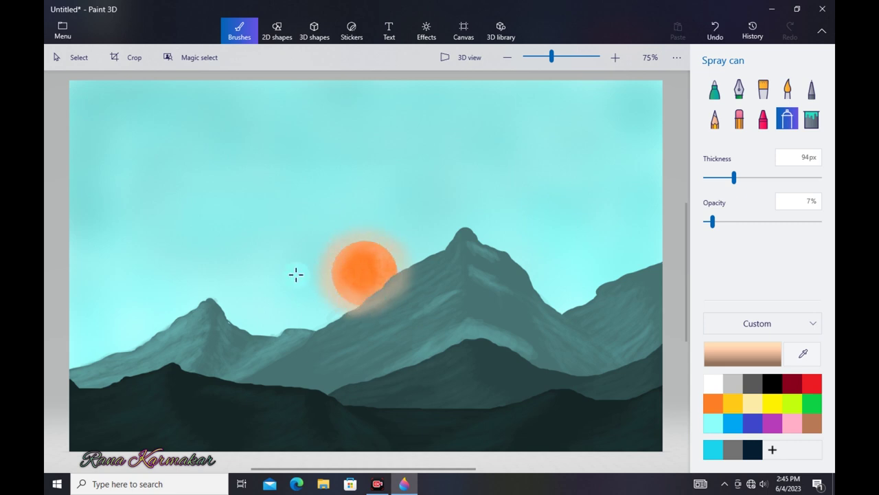
- Spray a wider pale cream halo around and over the sun with the spray can at 180 px and 5% opacity
click(743, 354)
click(354, 151)
click(382, 353)
drag(712, 223, 710, 223)
drag(733, 178, 769, 177)
drag(378, 214, 381, 213)
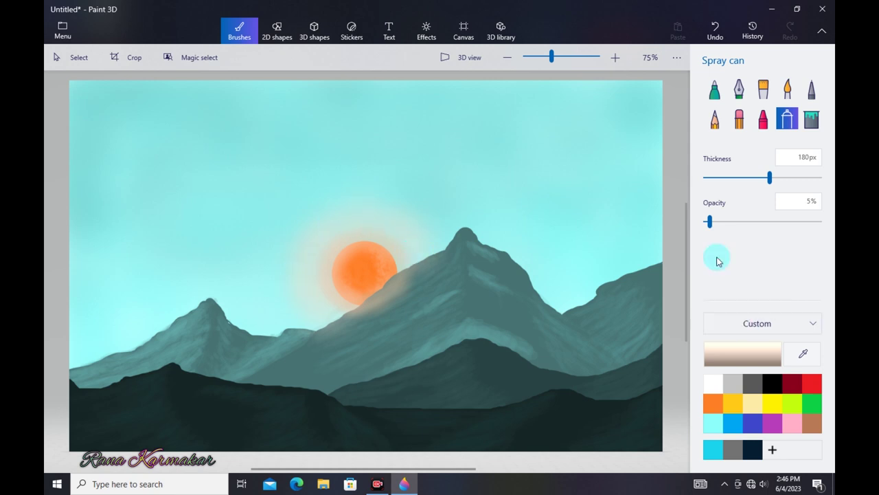
drag(361, 262, 374, 261)
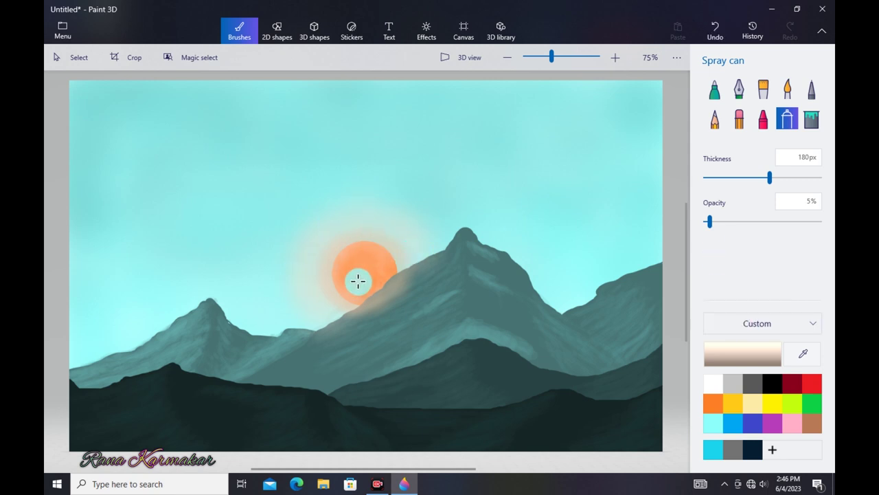
- Sample the sky colour, mute it to a greyer teal and spray the sky's upper right corner at 279 px and 5% opacity
click(810, 359)
click(604, 172)
click(744, 355)
drag(392, 162, 377, 173)
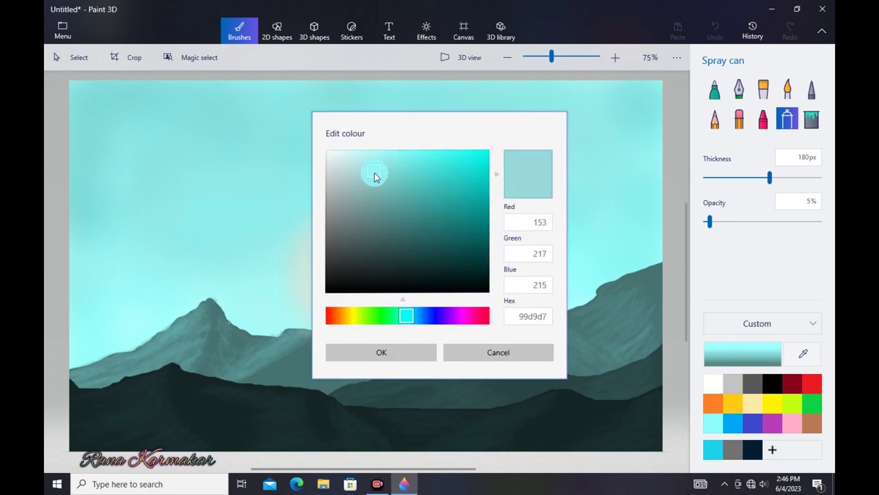
click(382, 353)
drag(769, 178, 811, 178)
mouse_move(649, 95)
mouse_down()
mouse_move(181, 92)
mouse_move(655, 82)
mouse_up()
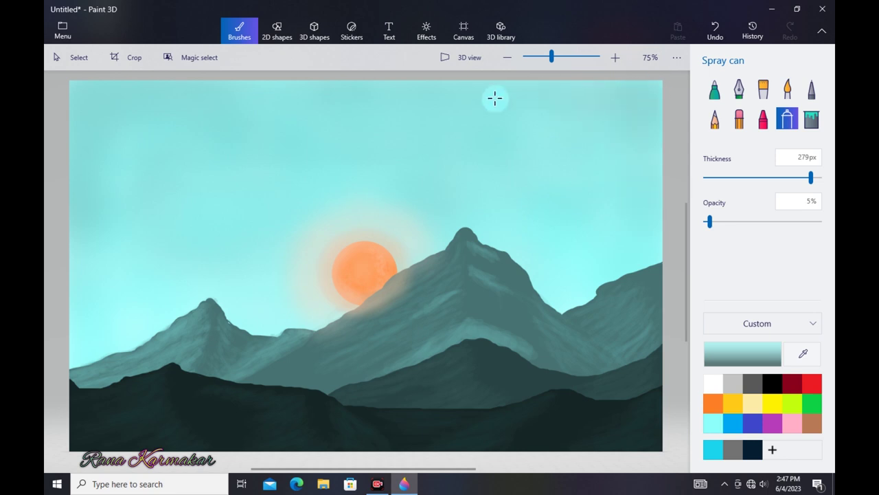
- Spray darker teal at 9% opacity along the sky's top edge and upper corners, and switch the colour to light turquoise
mouse_move(489, 83)
mouse_down()
mouse_move(658, 178)
mouse_move(563, 84)
mouse_up()
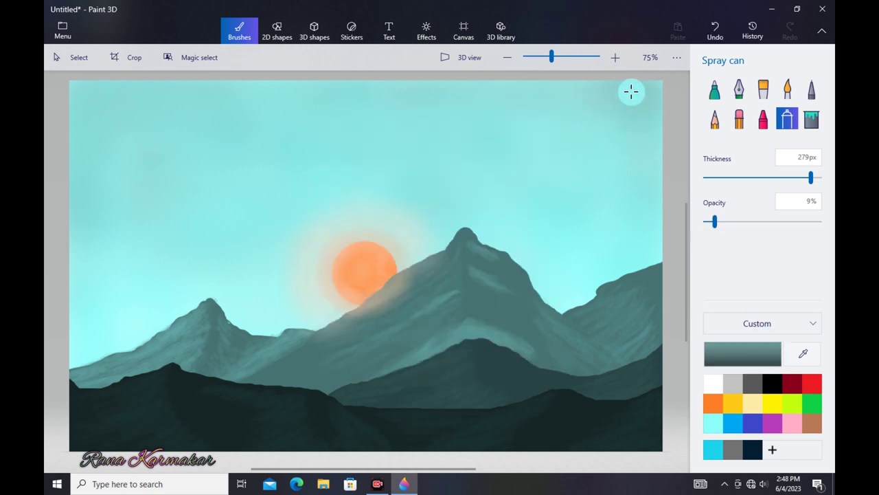
mouse_move(632, 91)
mouse_down()
mouse_move(274, 85)
mouse_move(137, 132)
mouse_move(652, 174)
mouse_move(530, 89)
mouse_move(224, 92)
mouse_move(258, 88)
mouse_move(78, 108)
mouse_move(72, 86)
mouse_up()
click(713, 424)
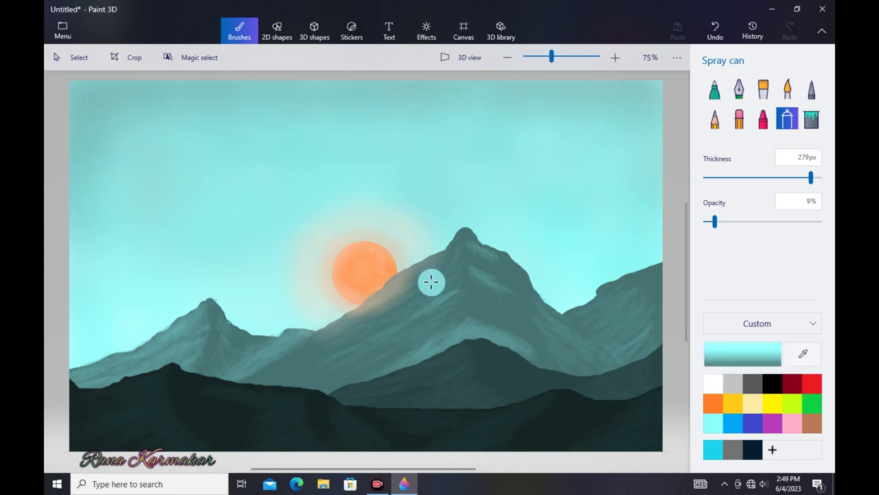
- Streak the sky with faint marker strokes in teal sampled from its upper right, at 7 px and 12% opacity, and undo the last stroke
click(714, 89)
click(802, 354)
click(645, 94)
drag(719, 178, 712, 180)
drag(712, 221, 719, 224)
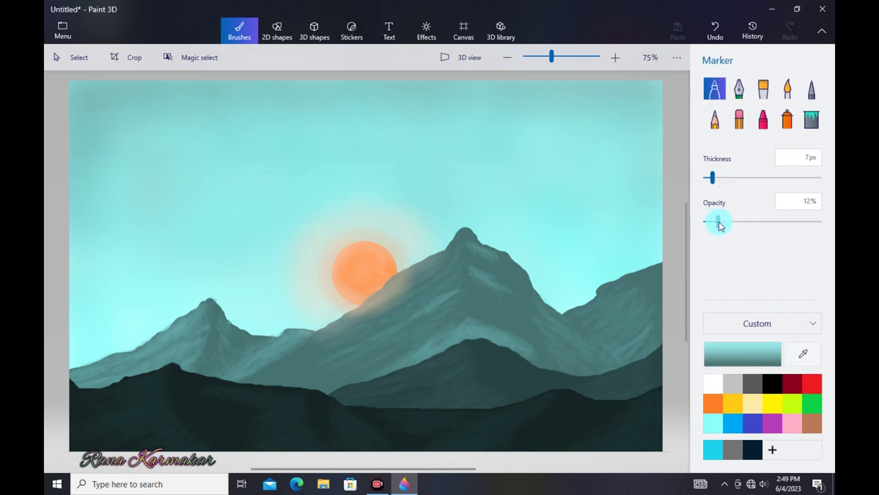
key(ctrl+z)
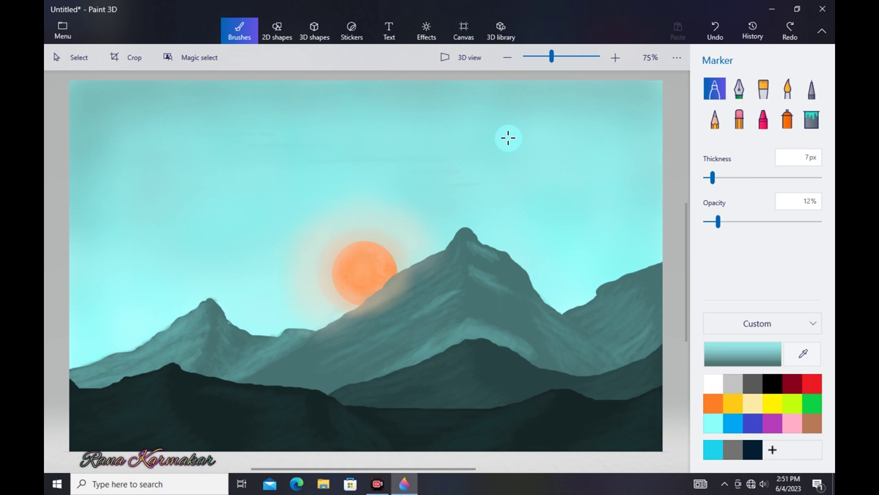
- Sign the painting's lower right corner with the artist's name as left-aligned 2D text in Segoe Print, size 18, light turquoise
click(391, 28)
click(812, 143)
click(791, 122)
click(791, 173)
click(773, 38)
click(806, 171)
click(702, 252)
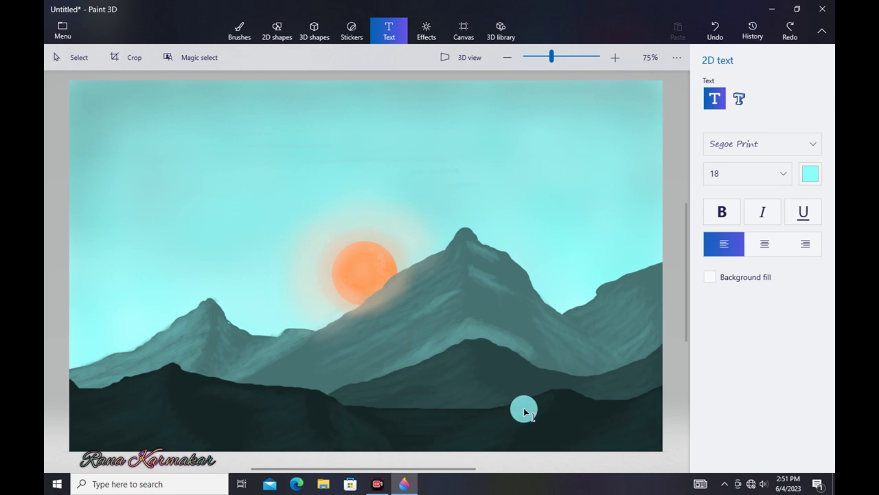
drag(528, 411, 658, 444)
text(Rana Karmakar)
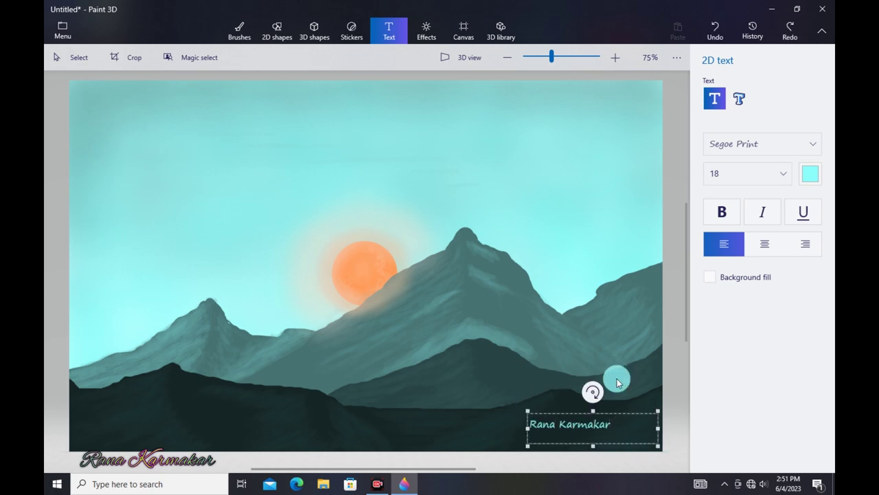